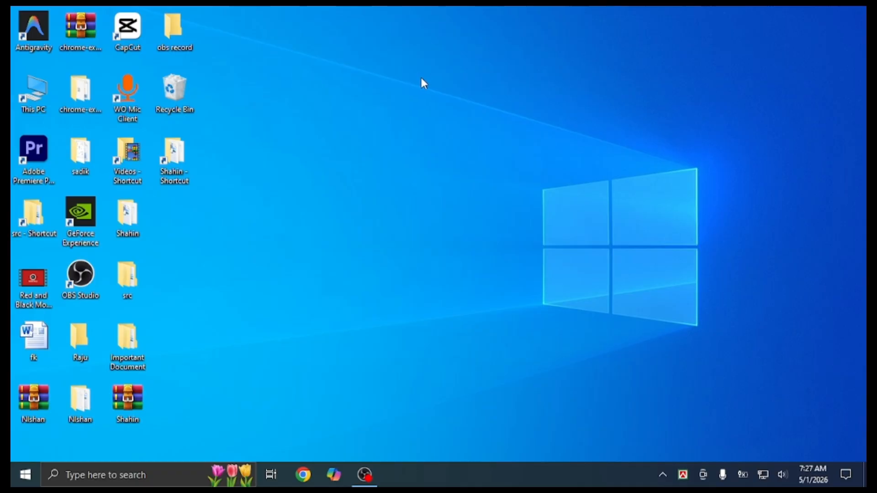
- Open the desktop personalization settings and, with Picture as the background type, apply the baobab trees picture
right_click(420, 188)
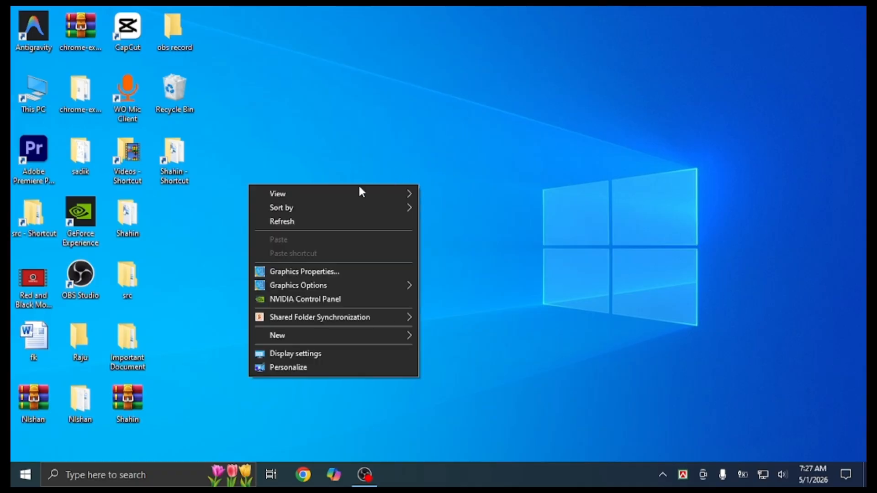
left_click(322, 371)
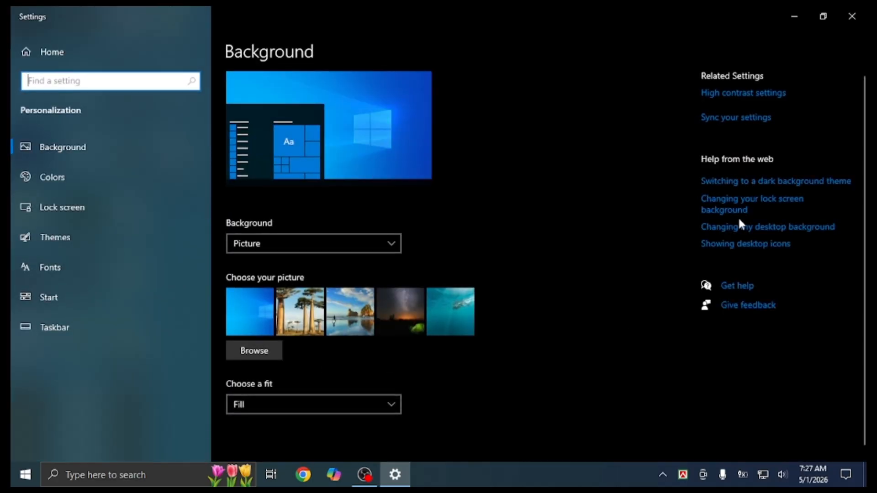
left_click(38, 149)
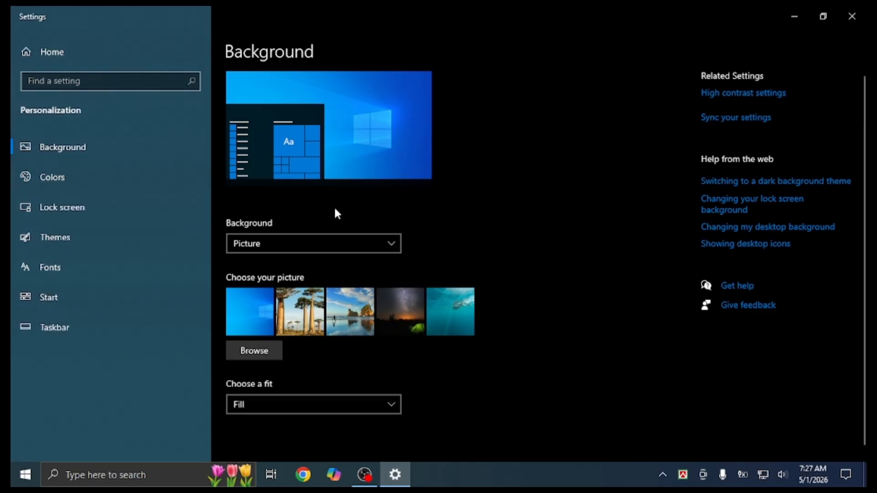
left_click(351, 246)
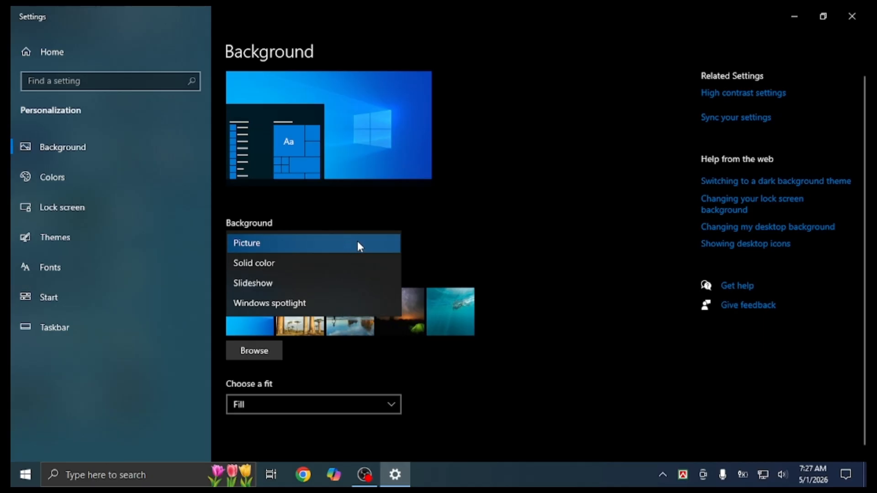
left_click(326, 245)
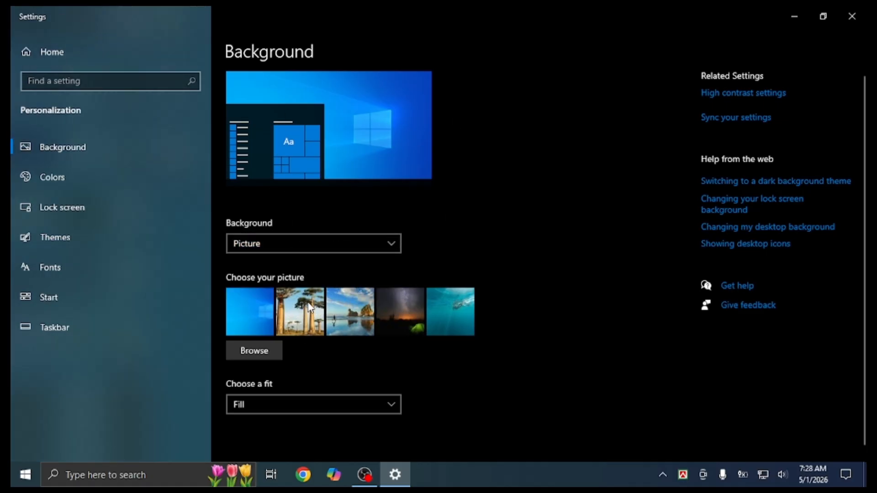
left_click(297, 328)
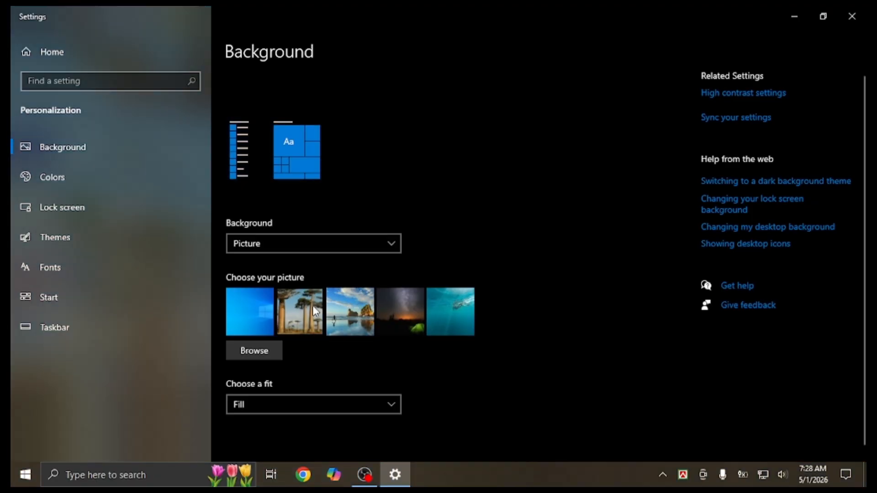
- View the wallpaper on the full desktop and return to the background settings
left_click(789, 18)
left_click(397, 471)
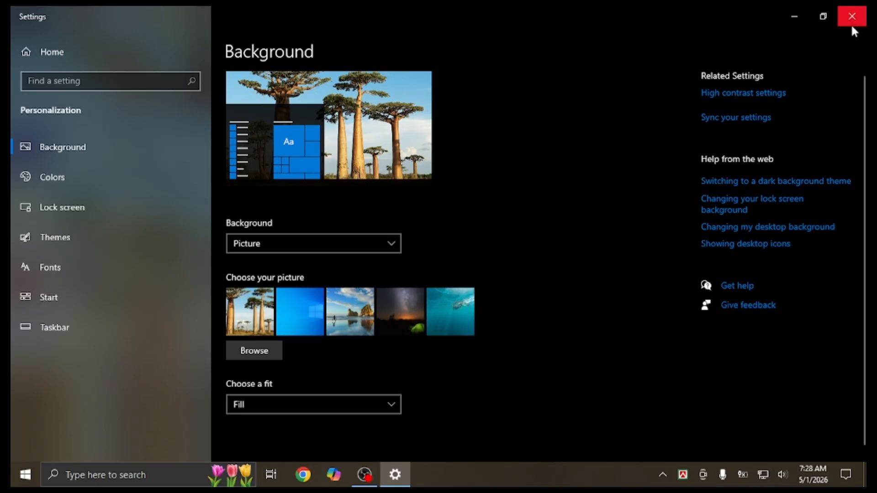
left_click(797, 19)
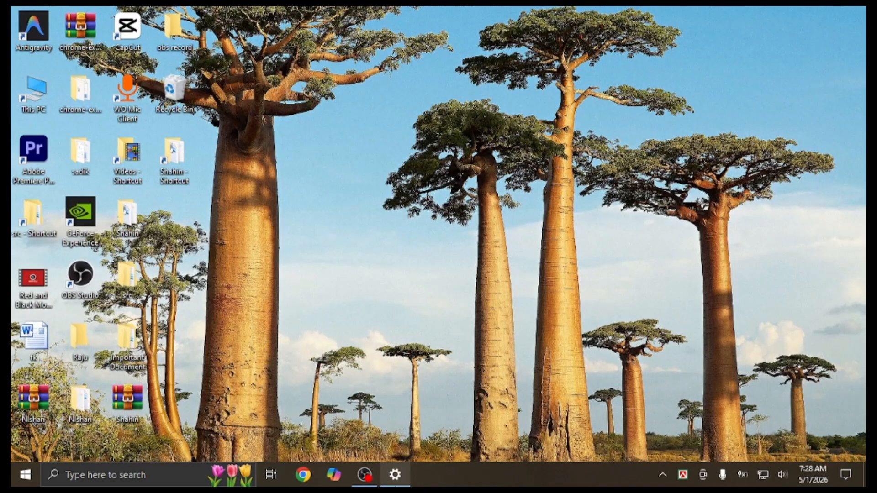
left_click(399, 476)
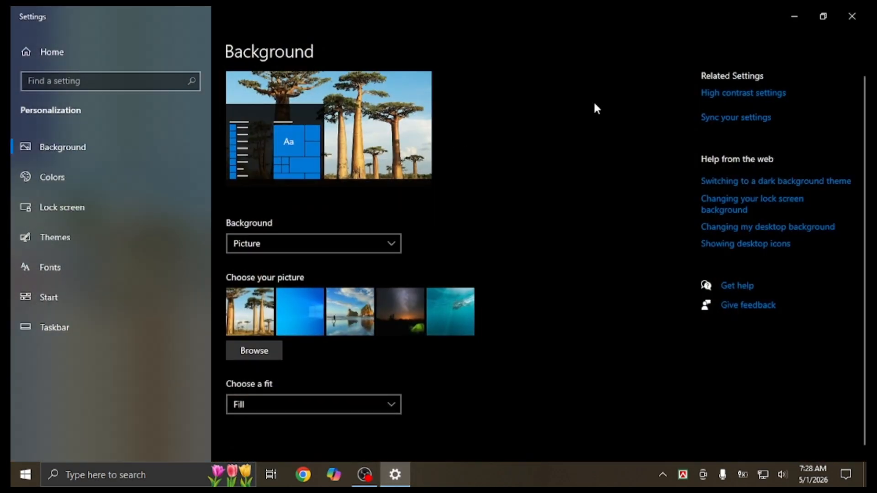
- Shrink the settings window to expose the desktop, and apply the beach picture followed by the night-sky tent picture
left_click(823, 17)
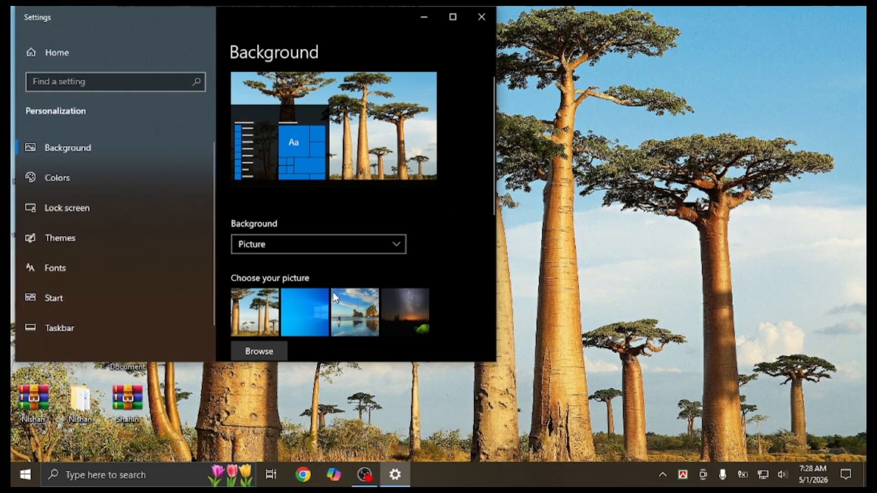
scroll(368, 316, "down", 2)
scroll(370, 255, "up", 1)
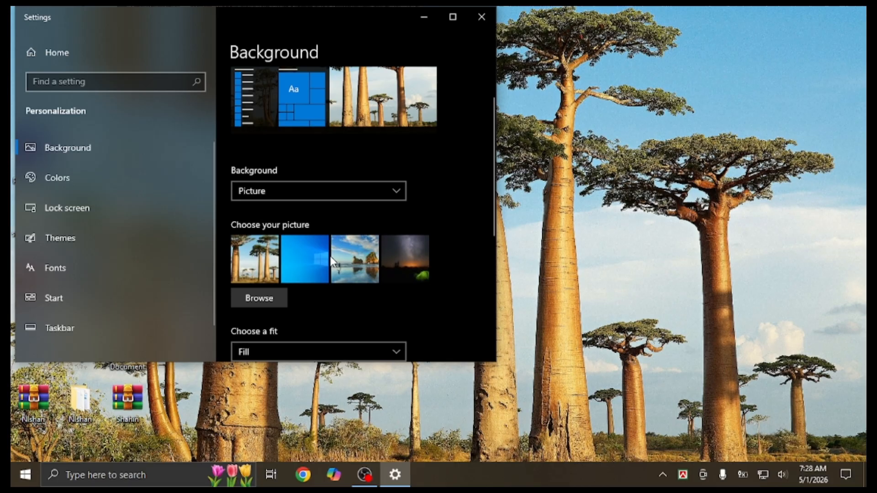
left_click(371, 255)
left_click(405, 255)
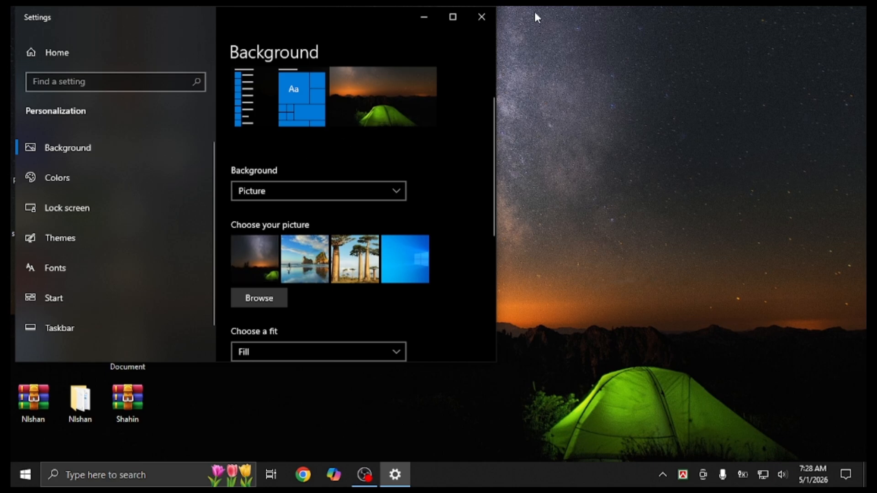
left_click(259, 298)
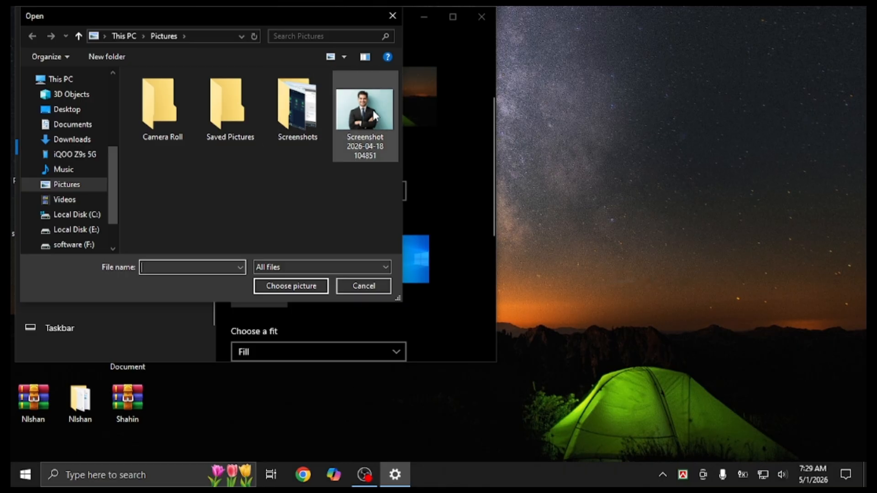
double_click(349, 129)
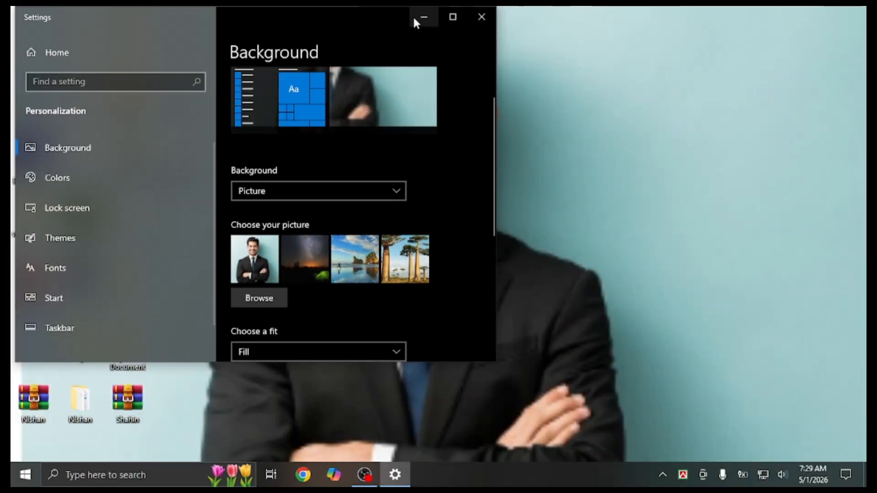
left_click(423, 20)
left_click(397, 467)
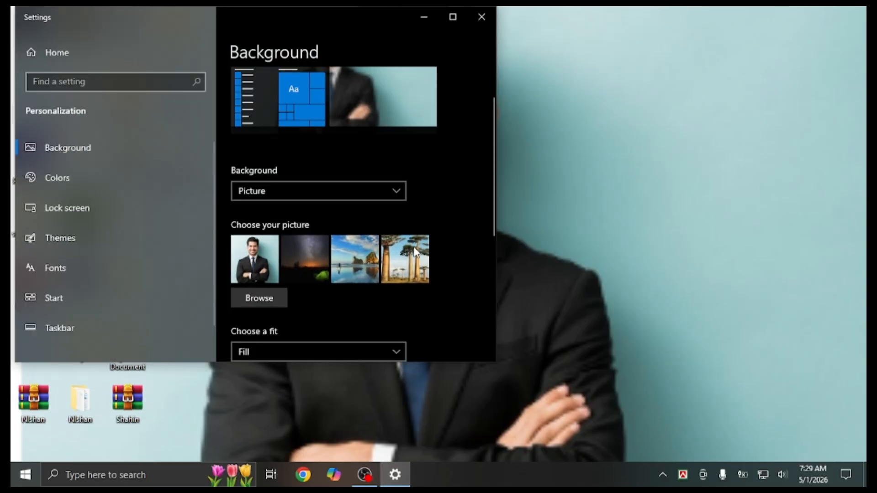
- Reapply the night-sky tent picture, and switch the background to Solid color, trying gold and settling on red
left_click(305, 259)
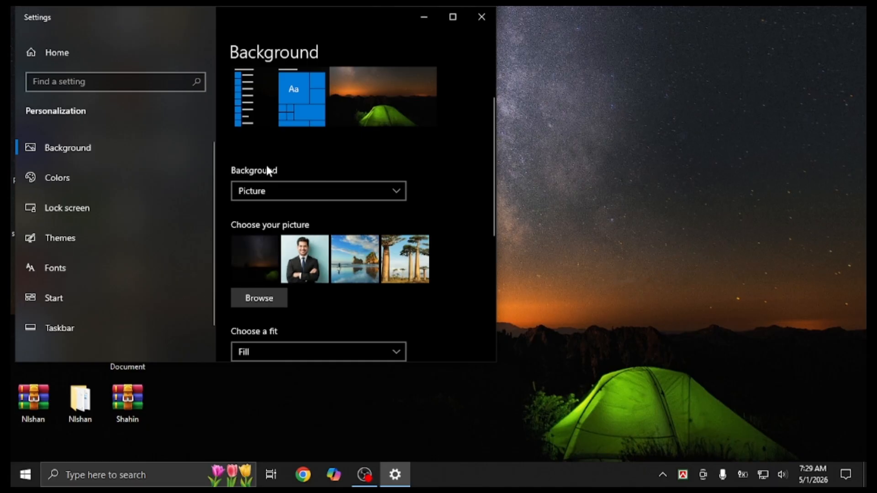
left_click(281, 188)
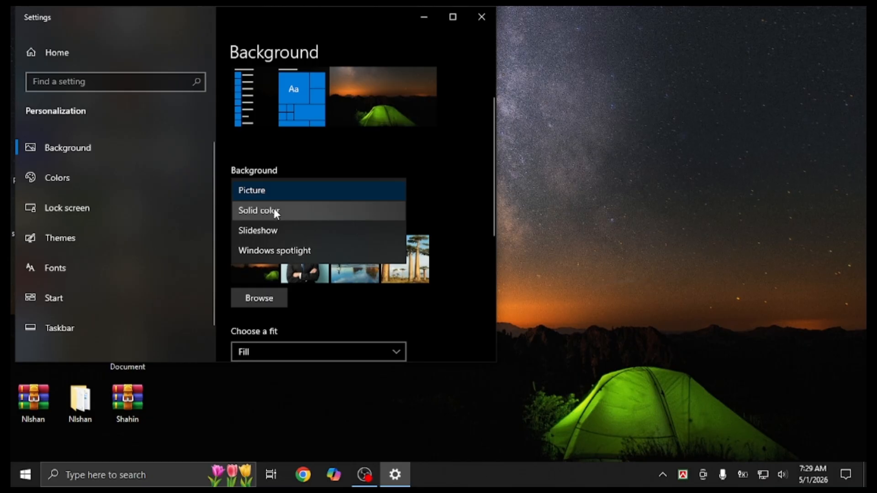
left_click(273, 208)
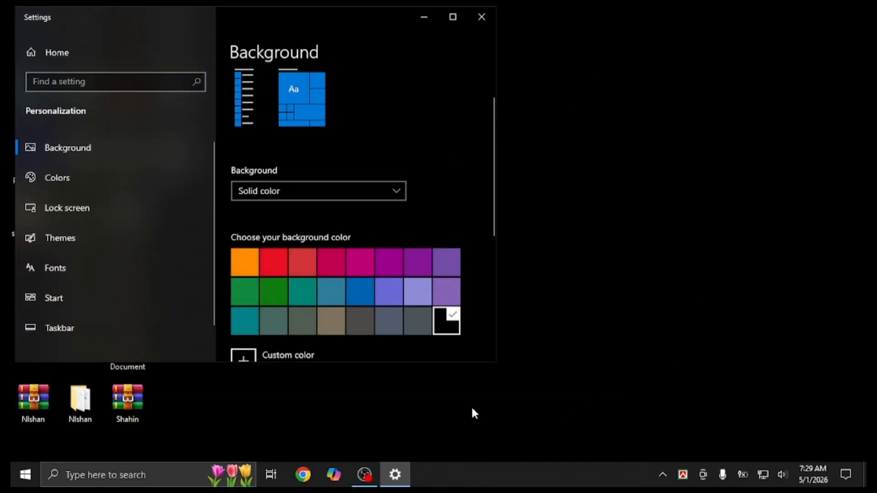
left_click(234, 268)
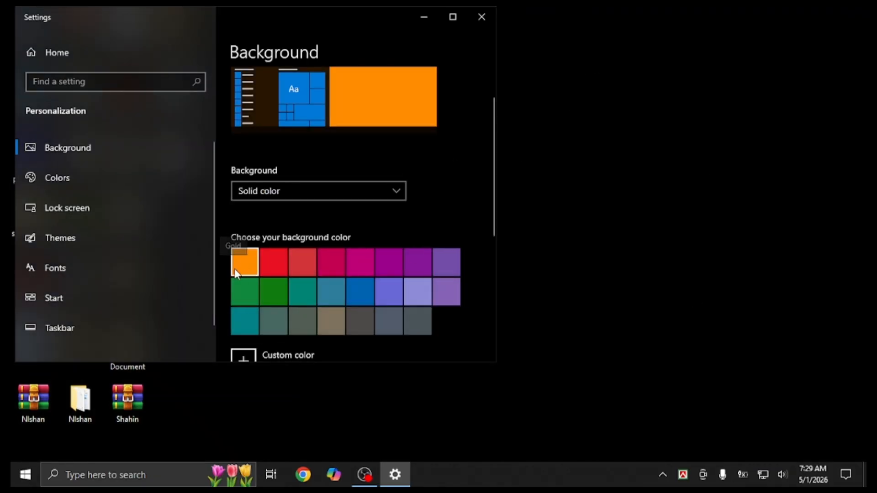
left_click(283, 260)
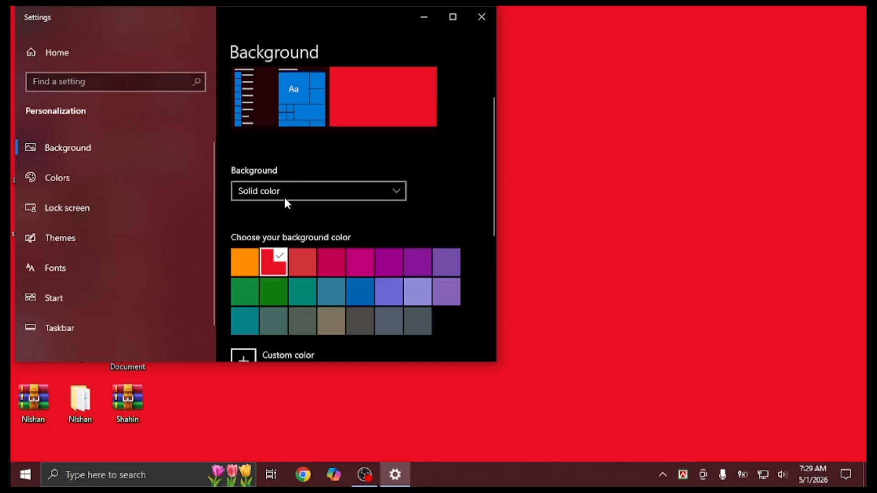
- Switch the background to Slideshow and choose the Screenshots folder in Pictures as its album
left_click(361, 192)
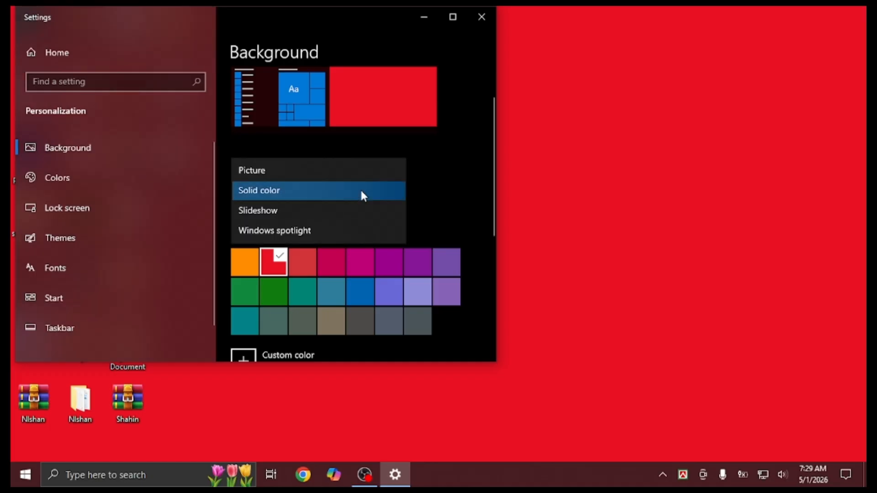
left_click(325, 210)
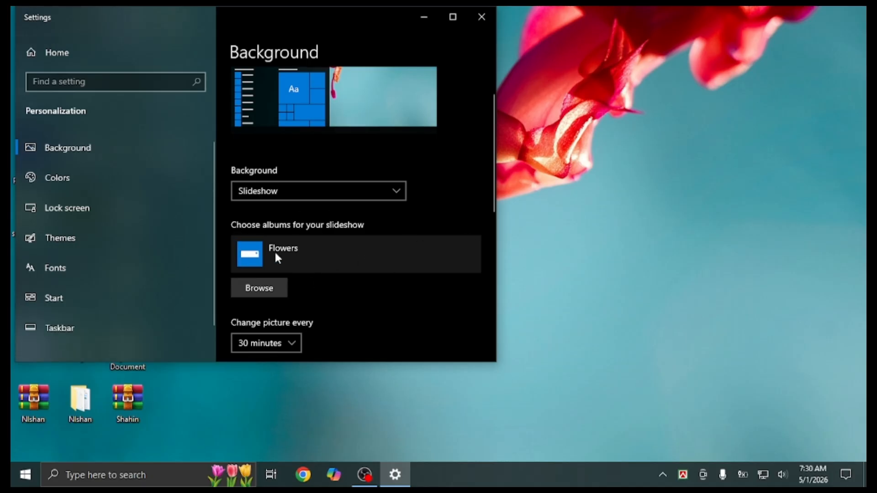
left_click(252, 285)
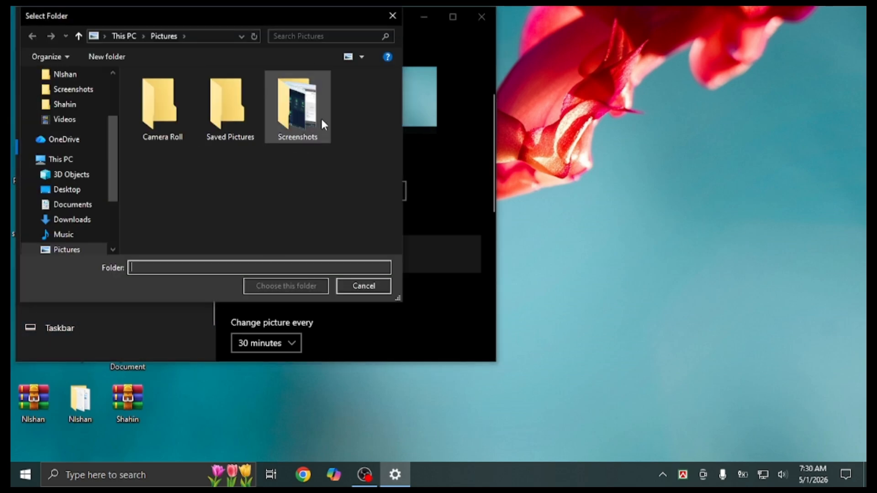
left_click(303, 114)
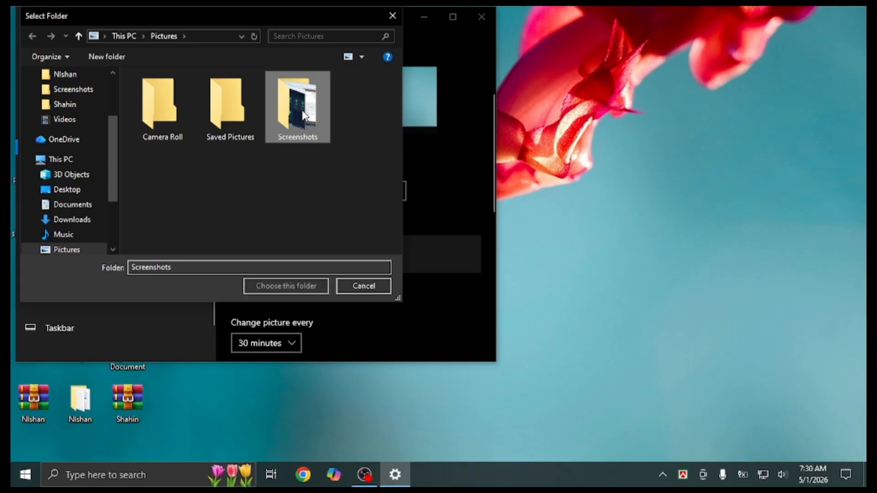
double_click(303, 114)
left_click(297, 284)
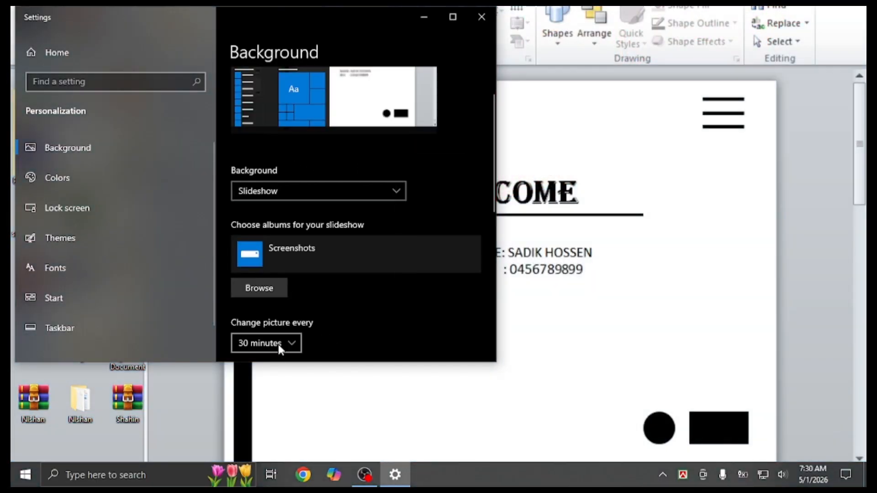
- Set the slideshow to change picture every 1 minute and look over the remaining slideshow options
left_click(278, 344)
left_click(276, 243)
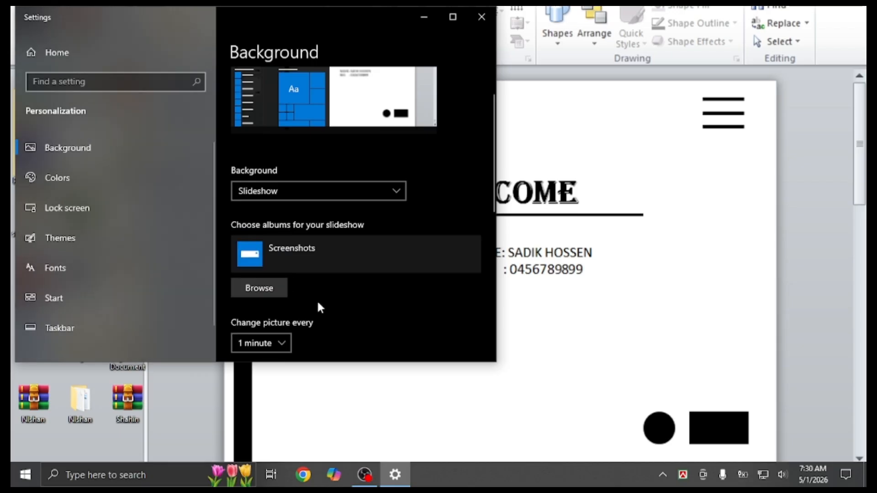
scroll(316, 303, "down", 4)
scroll(316, 304, "up", 5)
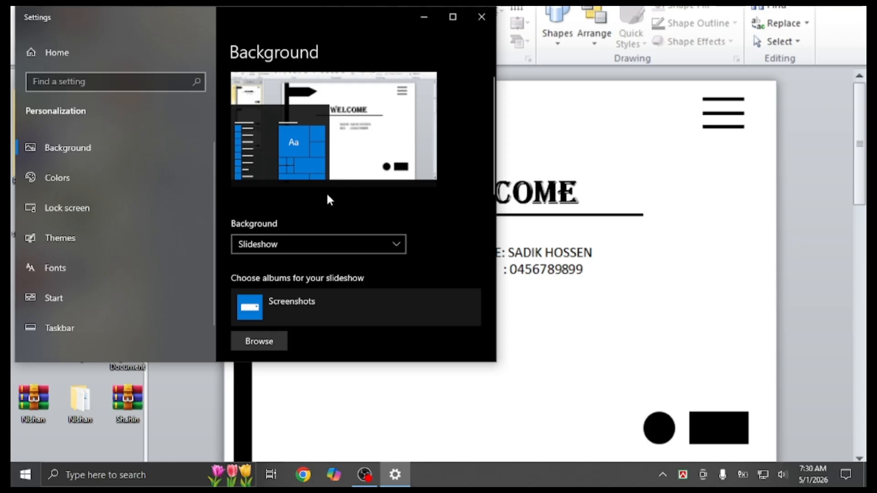
- Switch the background to Windows spotlight, look over its page and maximize the settings window
left_click(338, 246)
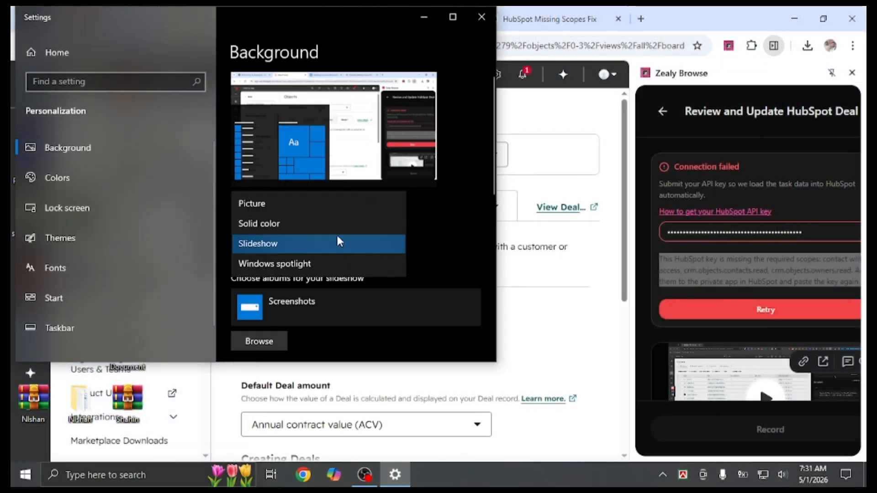
left_click(279, 264)
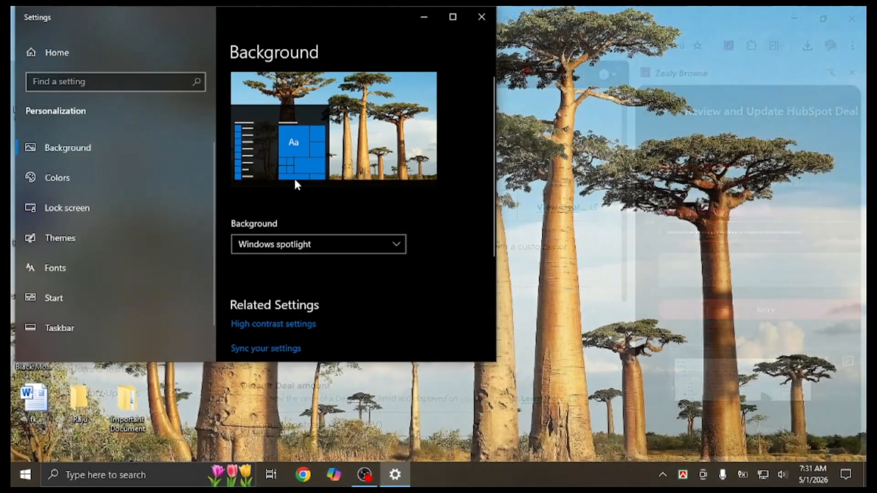
scroll(374, 230, "down", 3)
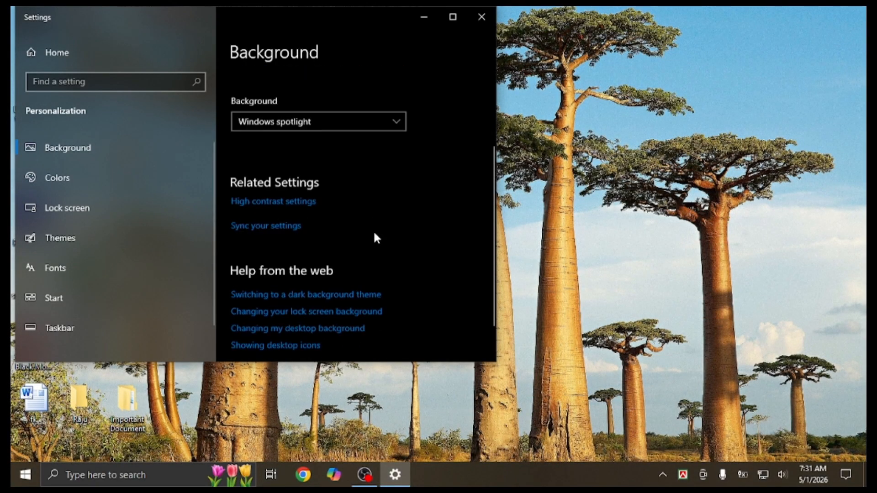
scroll(373, 230, "up", 3)
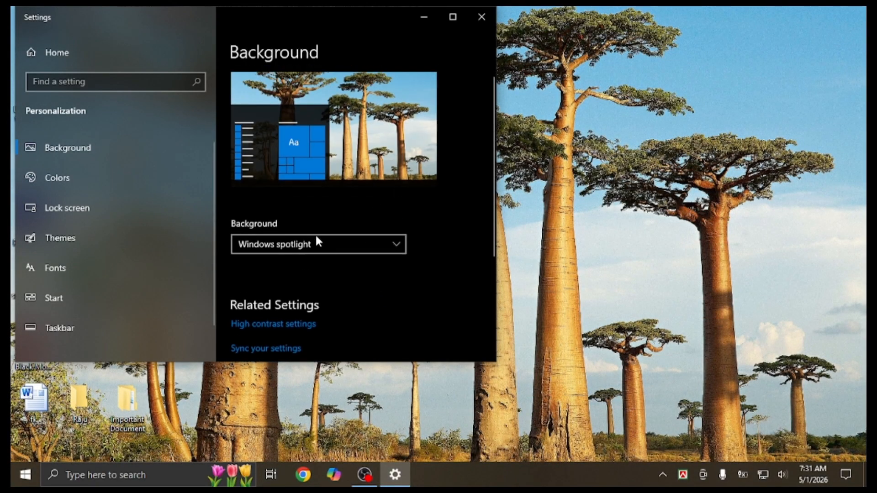
left_click(376, 245)
left_click(444, 215)
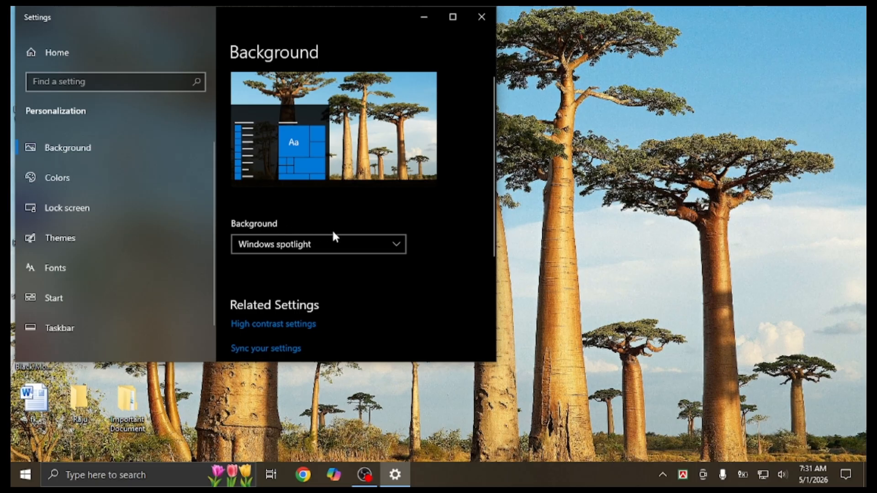
scroll(313, 158, "down", 5)
scroll(306, 161, "up", 5)
left_click(451, 15)
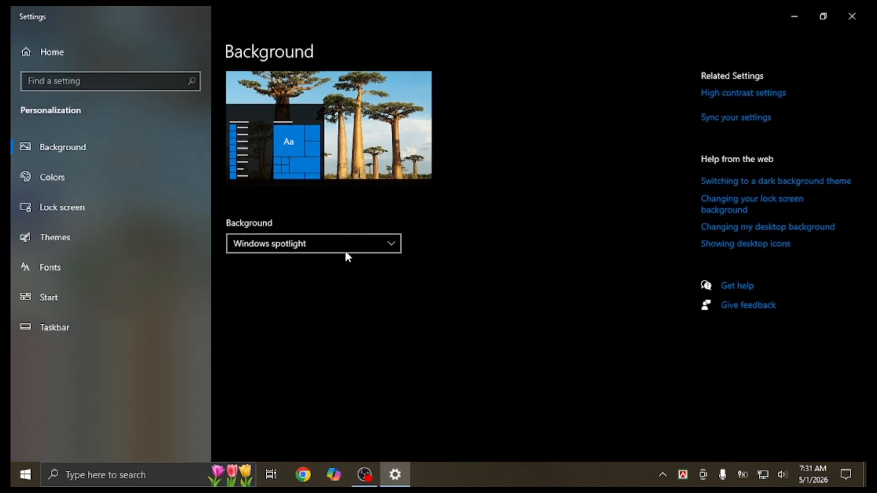
- Set the background type back to Picture and open the Themes settings
left_click(347, 245)
left_click(297, 189)
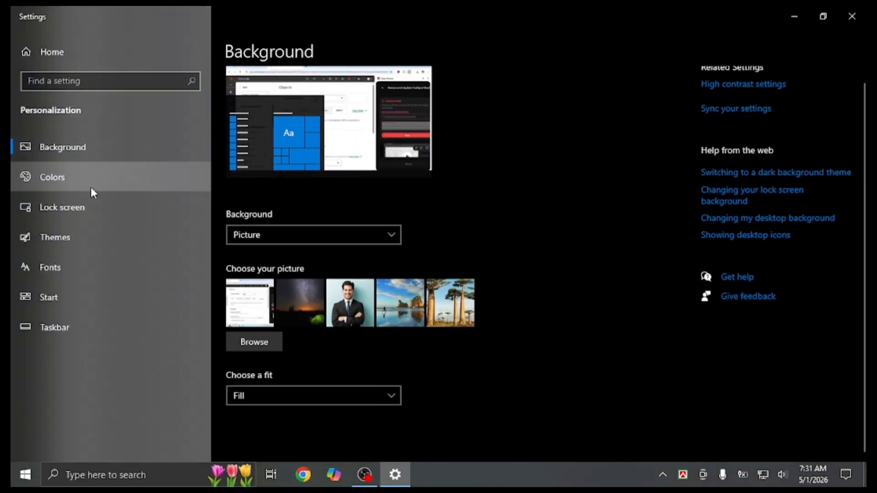
left_click(88, 231)
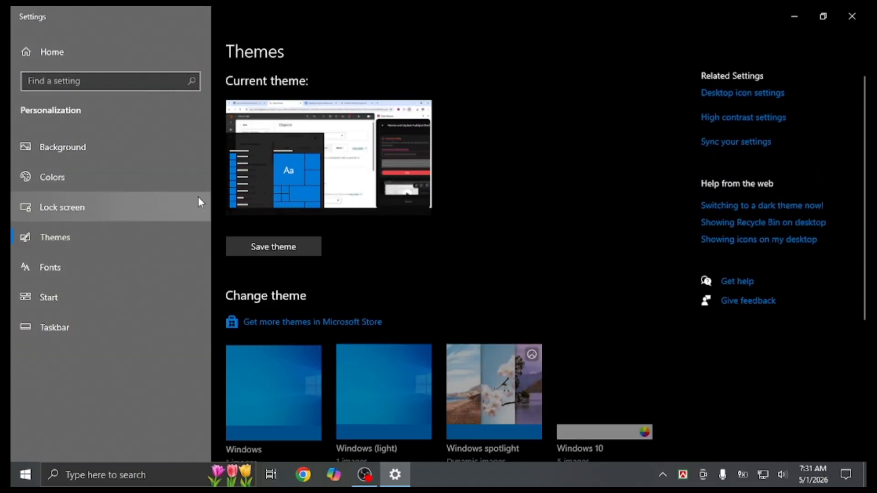
- Look over the available themes, set the desktop background to the night sky picture with the green tent, and open the Colors settings
scroll(351, 215, "down", 2)
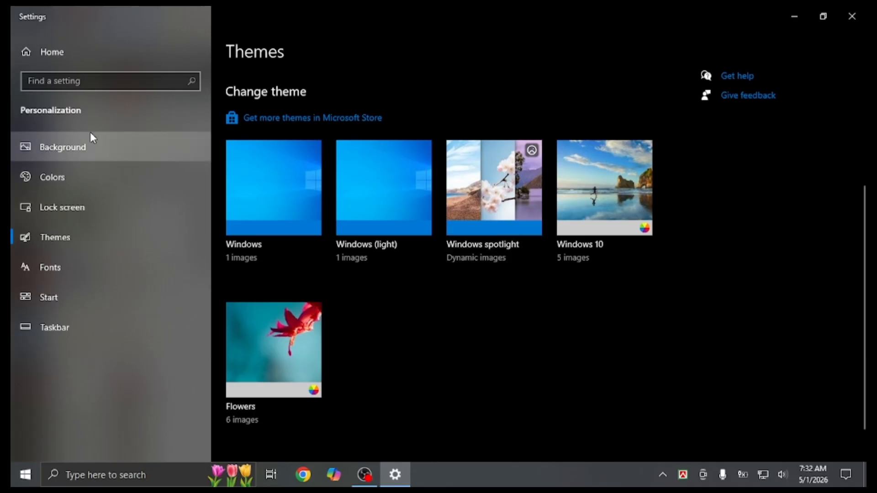
left_click(108, 142)
scroll(329, 292, "down", 2)
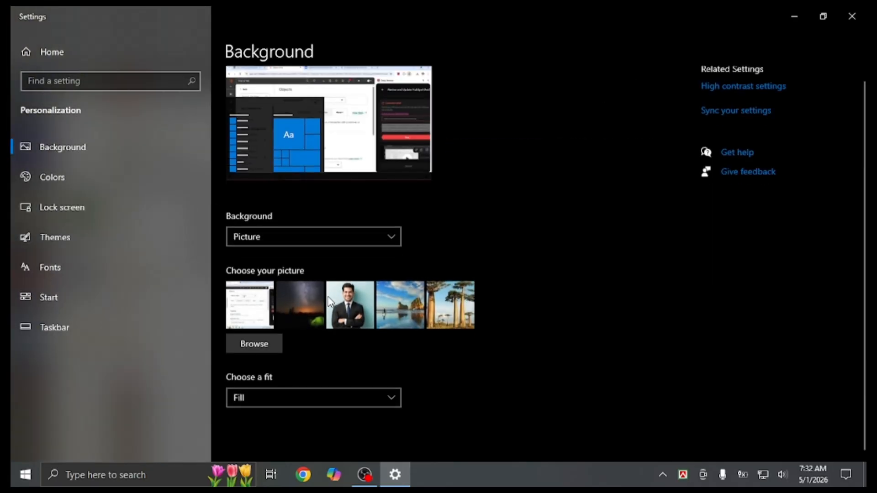
left_click(283, 302)
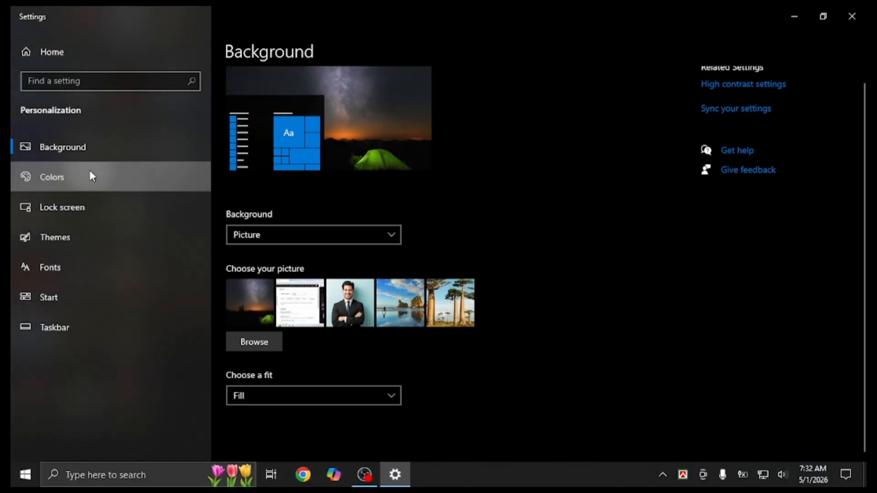
left_click(89, 175)
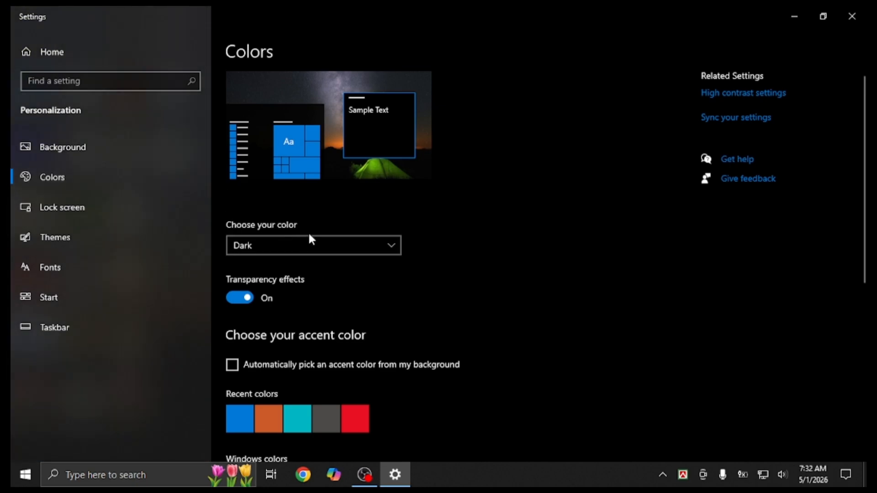
- Try the Light color mode and switch back to Dark
left_click(333, 245)
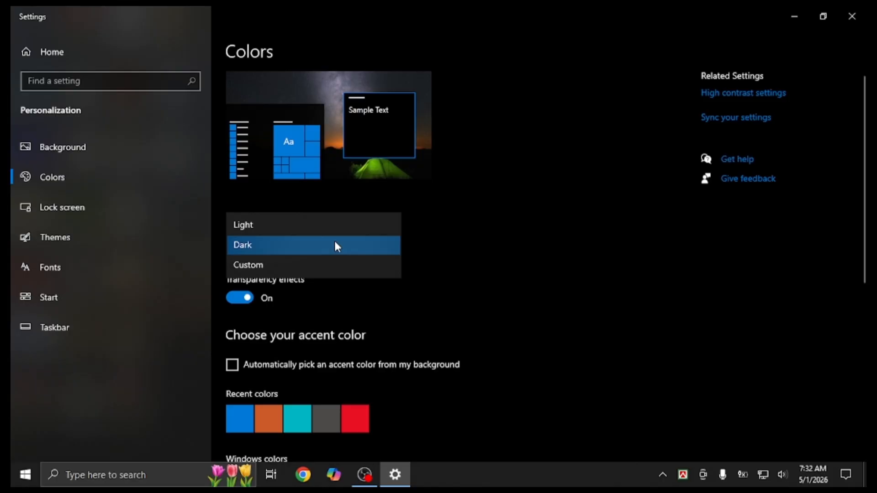
left_click(335, 226)
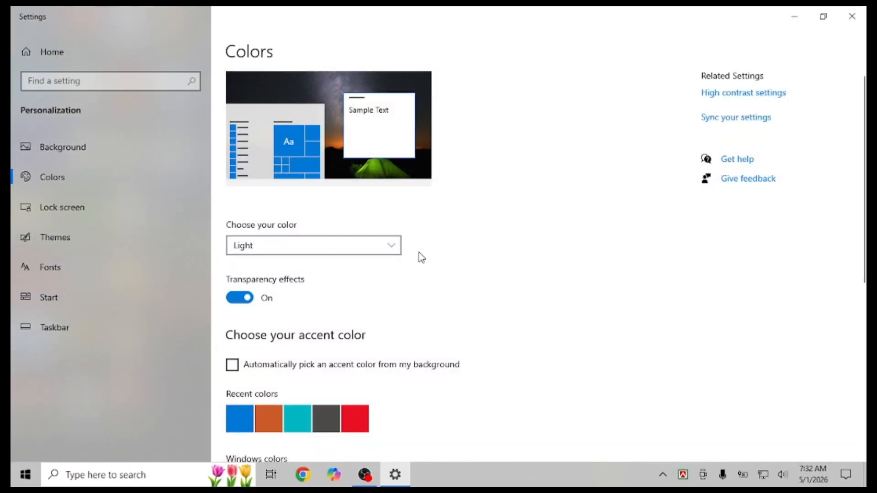
left_click(305, 251)
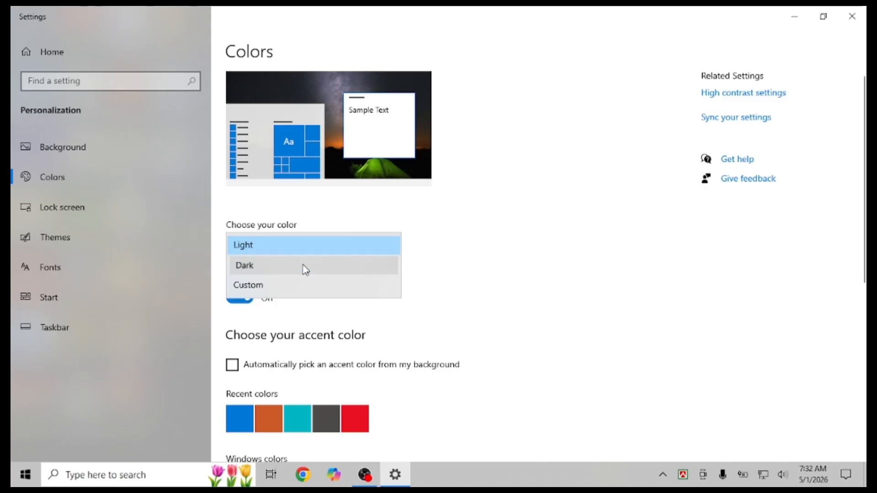
left_click(306, 270)
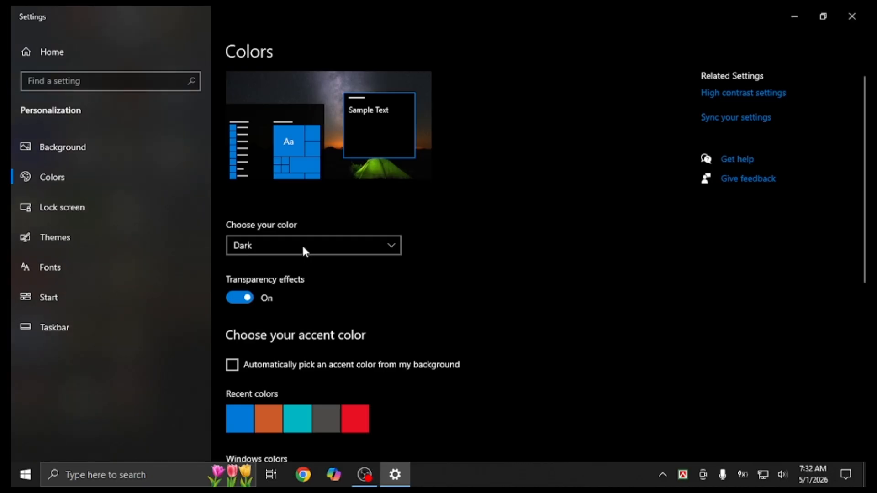
- Try the Custom color mode, look over its Windows and app mode options, and return to Dark
left_click(389, 255)
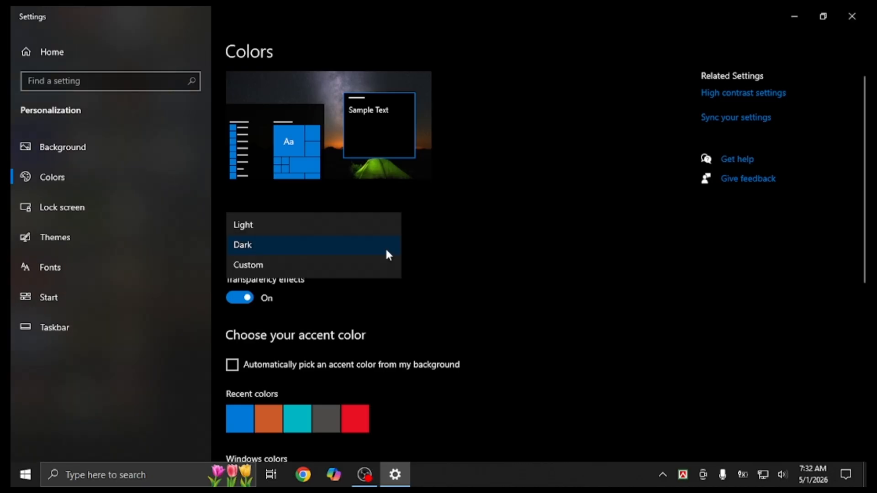
left_click(342, 264)
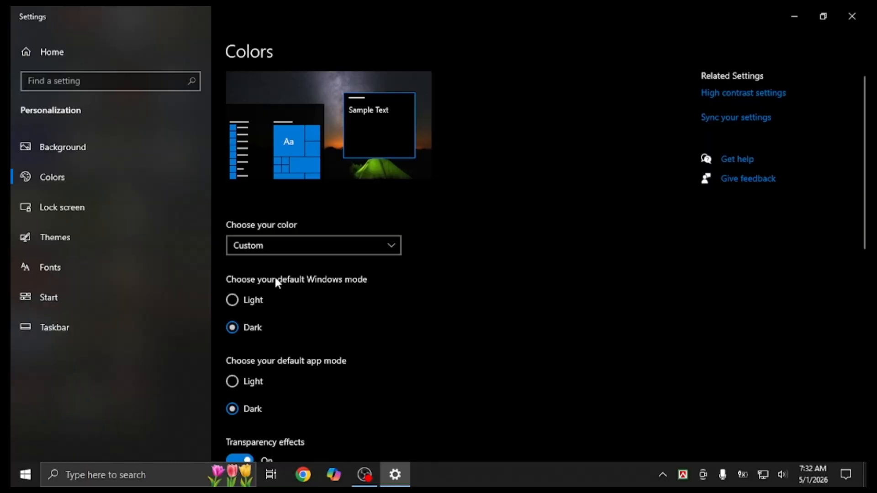
scroll(274, 275, "down", 3)
scroll(385, 259, "up", 3)
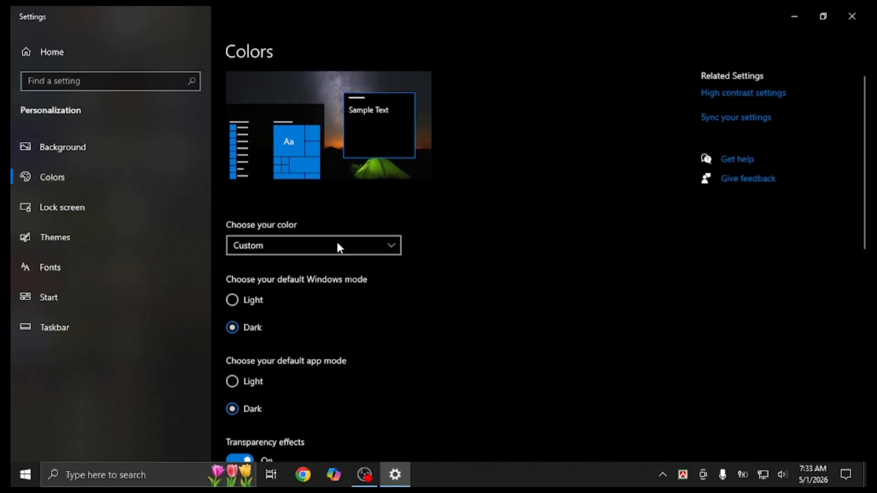
left_click(336, 242)
left_click(292, 226)
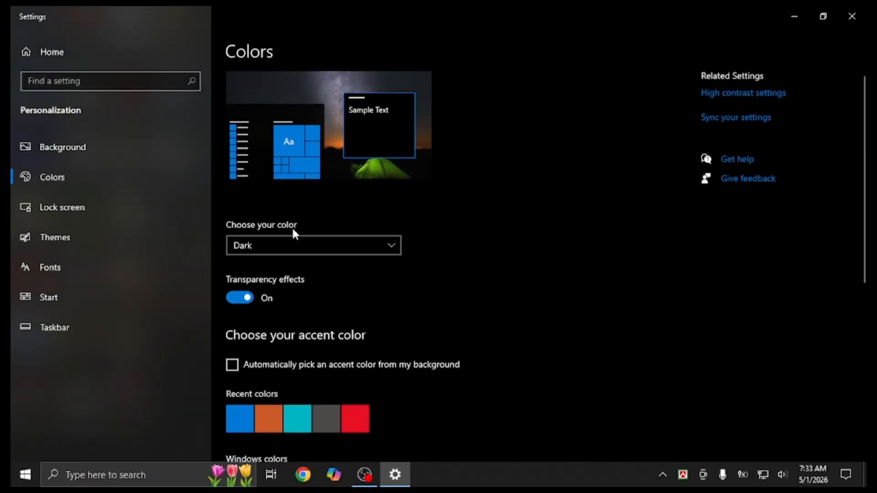
- Try the yellow-gold accent color, restore the blue one and look over the remaining accent color options
scroll(247, 315, "down", 2)
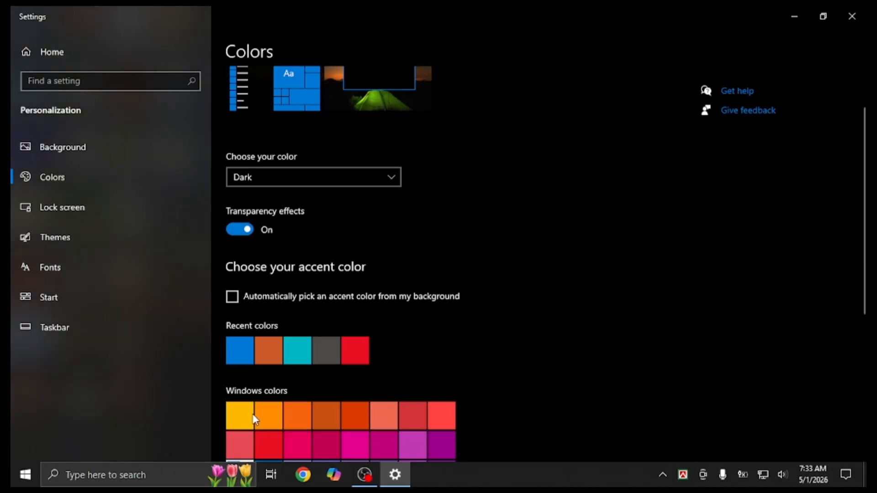
left_click(236, 413)
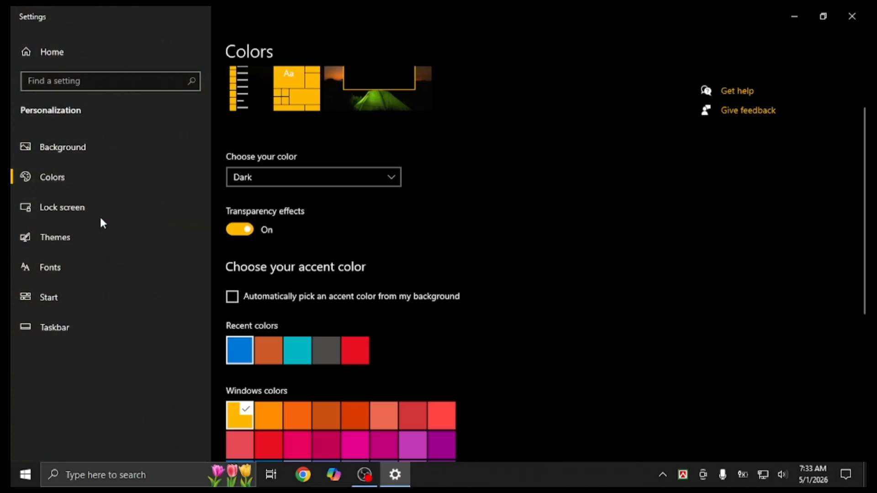
scroll(523, 291, "down", 6)
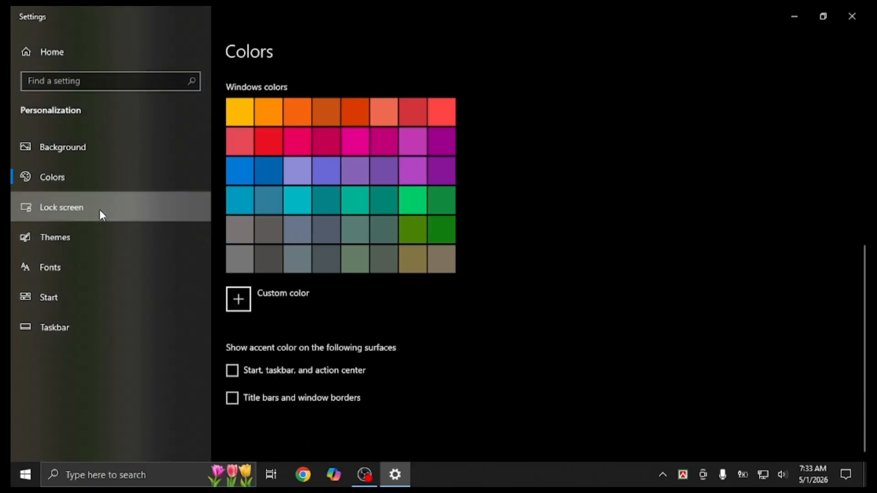
- Set the lock screen background to Picture and choose the mountain lake image
left_click(99, 210)
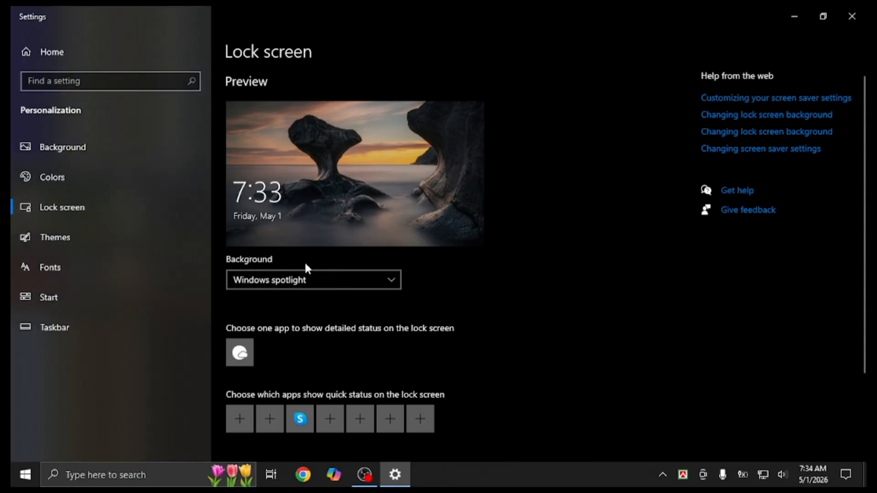
left_click(358, 279)
left_click(321, 299)
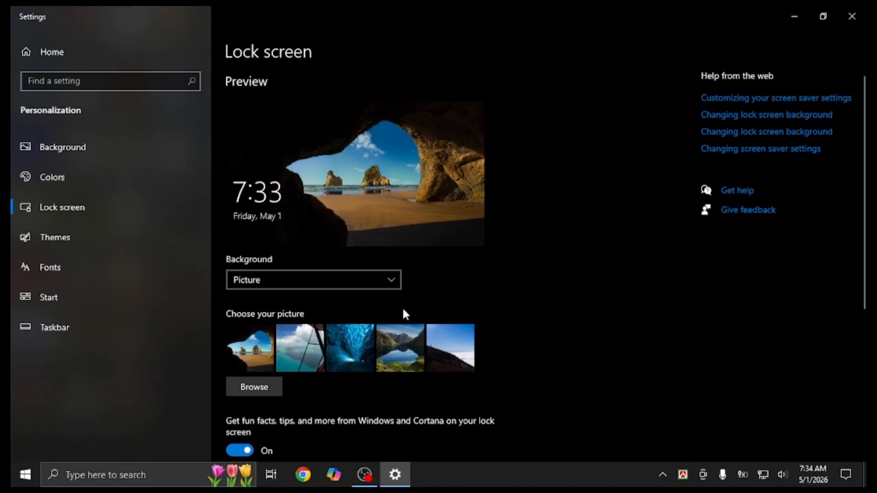
left_click(386, 342)
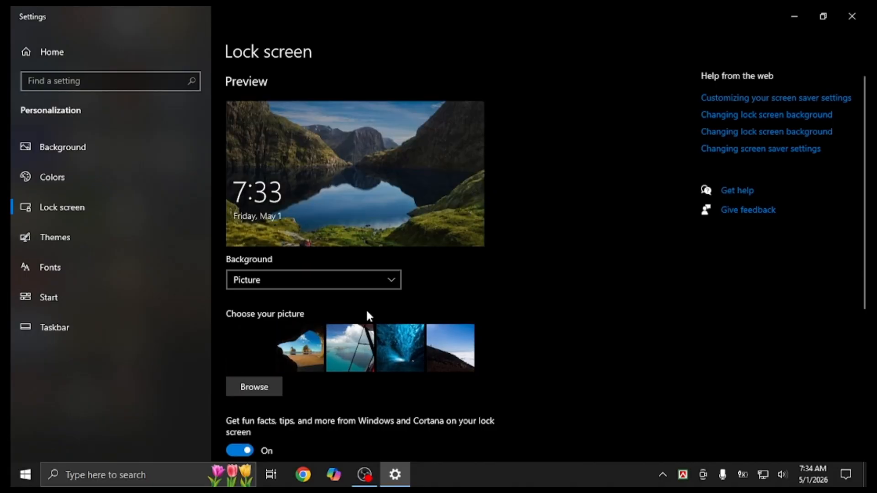
- Switch the lock screen background to Slideshow and review the available background types without changing the selection
left_click(349, 280)
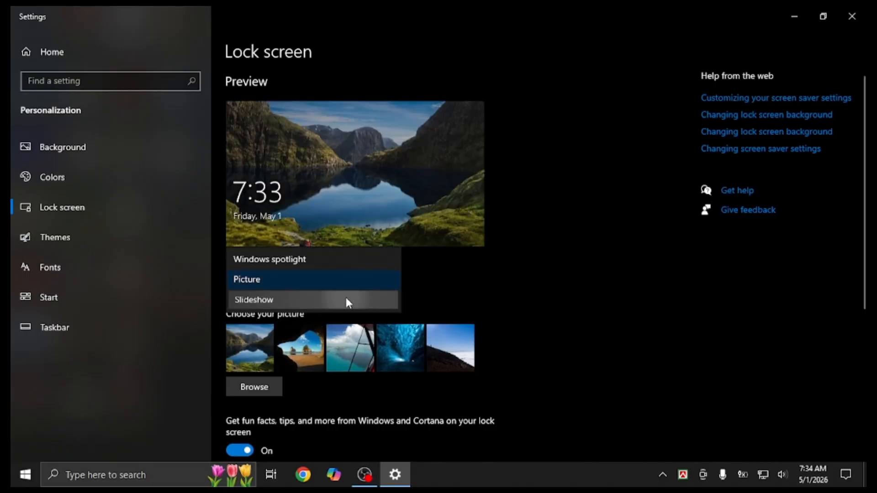
left_click(345, 298)
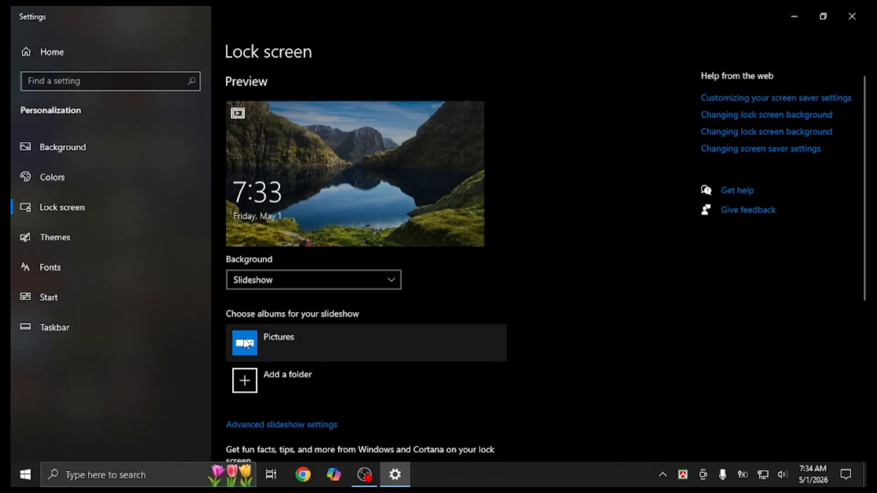
left_click(347, 279)
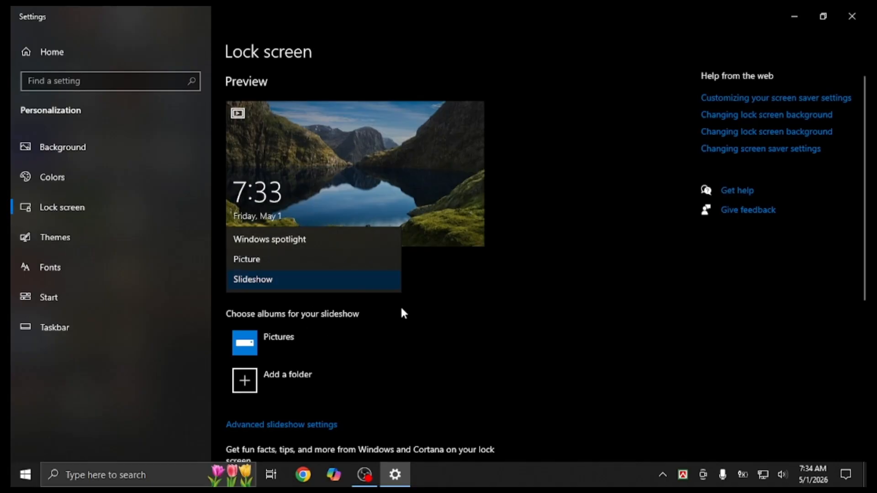
left_click(447, 363)
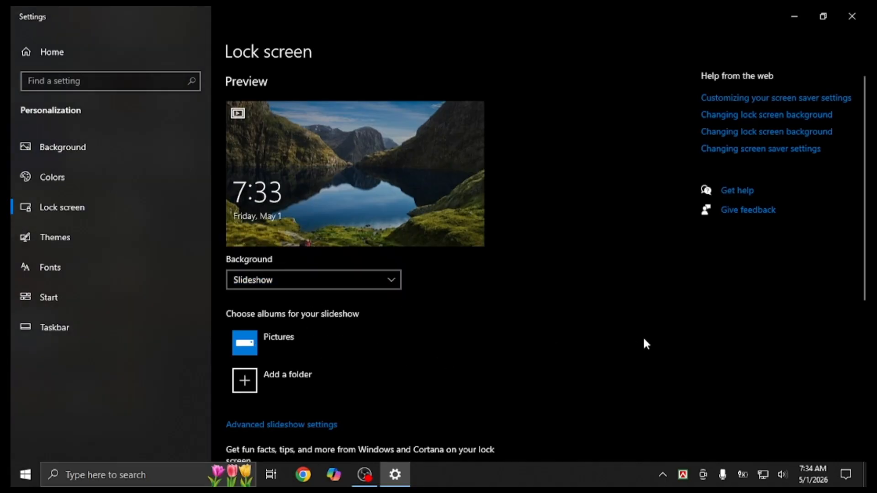
- Open the screen saver settings from the lock screen options and select the 3D Text screen saver
scroll(639, 340, "down", 5)
scroll(466, 325, "down", 2)
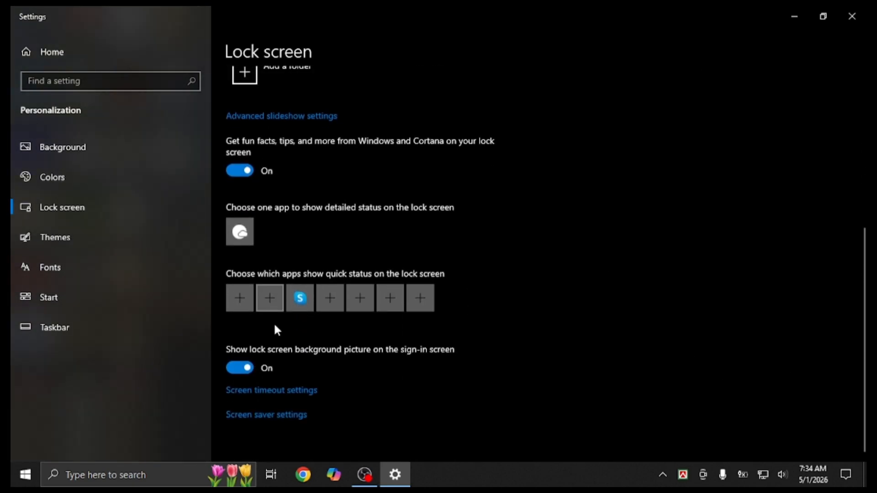
left_click(271, 415)
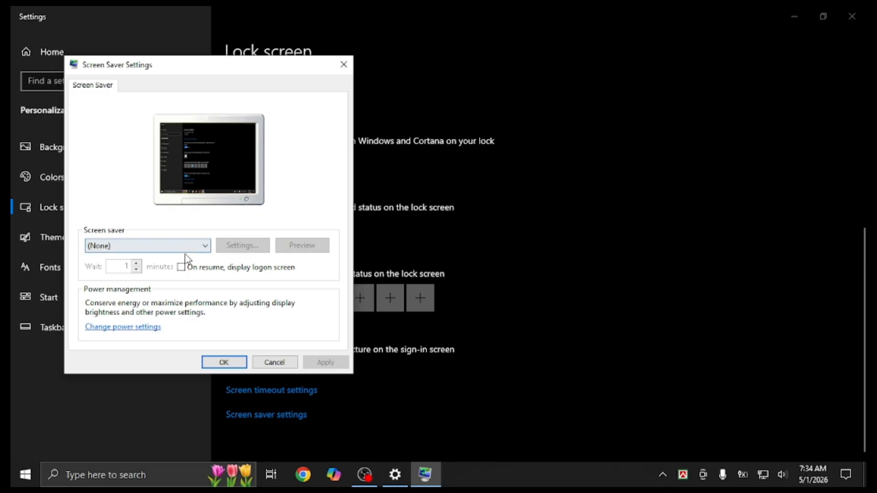
left_click(100, 248)
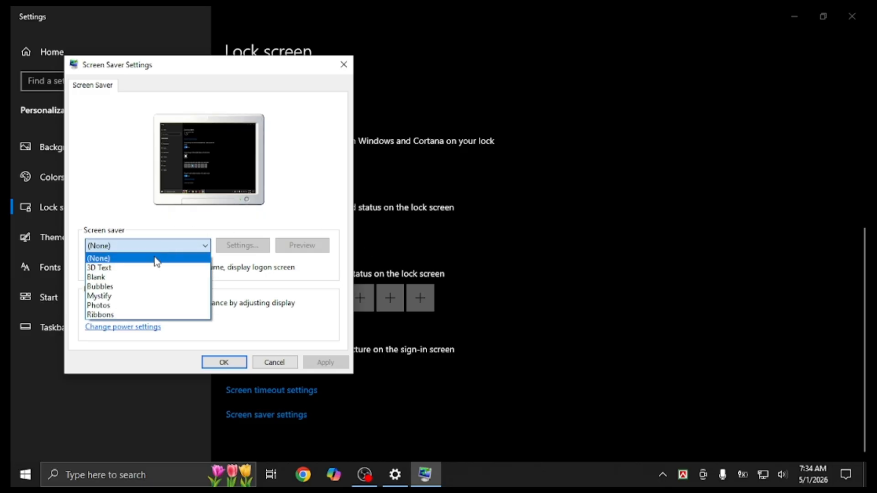
left_click(148, 268)
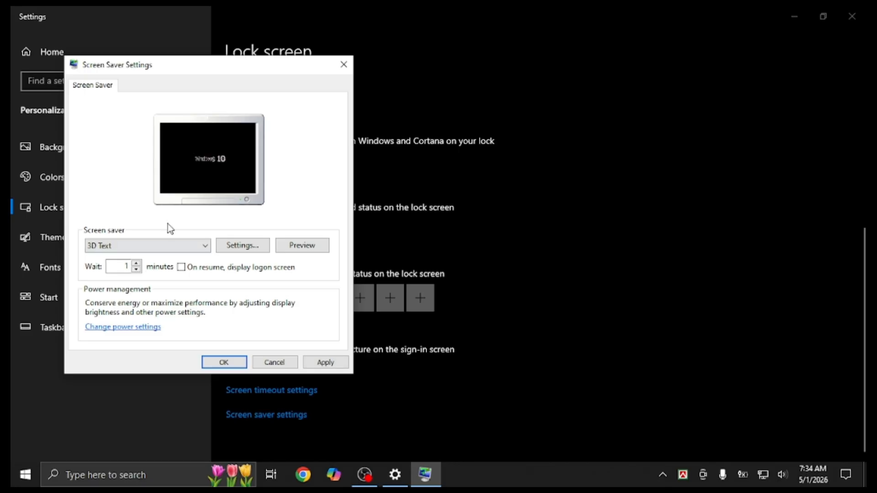
- Move the Screen Saver Settings window toward the middle of the screen and try the wait time, returning it to 1 minute
left_click_drag(179, 70, 402, 87)
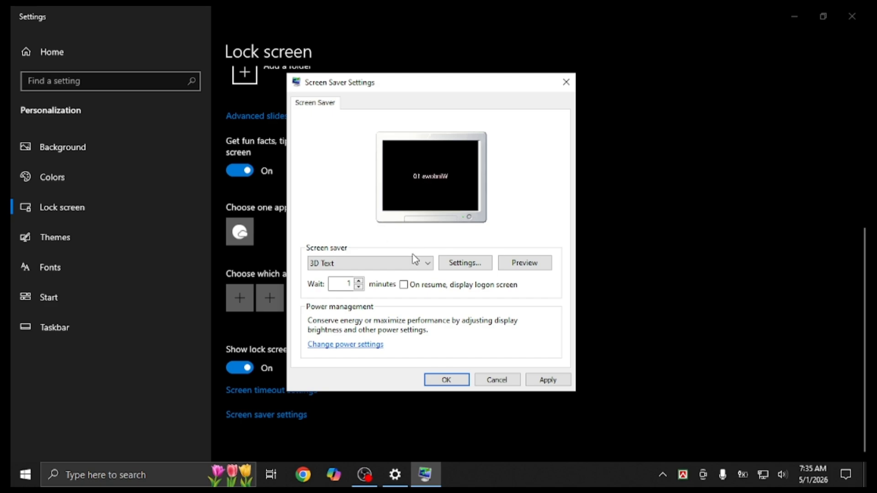
left_click(359, 281)
left_click(358, 287)
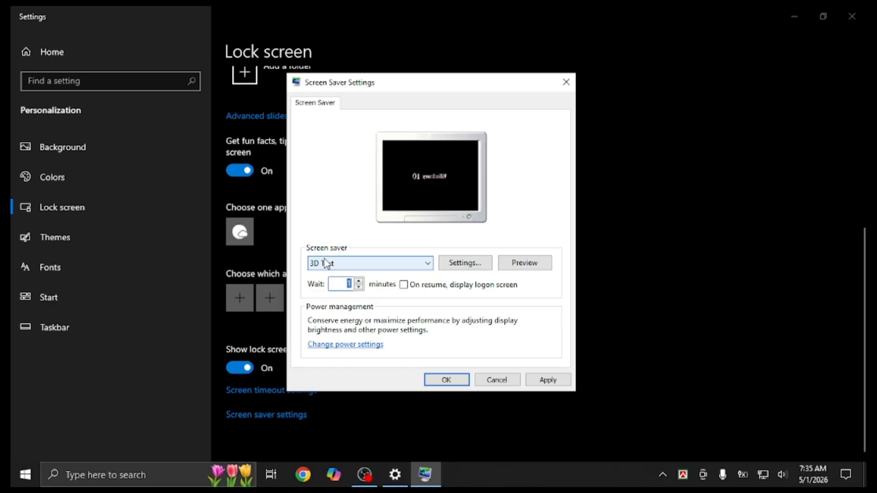
- Try the Blank, Bubbles, Mystify, Photos and Ribbons screen savers one after another in the small preview
left_click(386, 264)
left_click(371, 295)
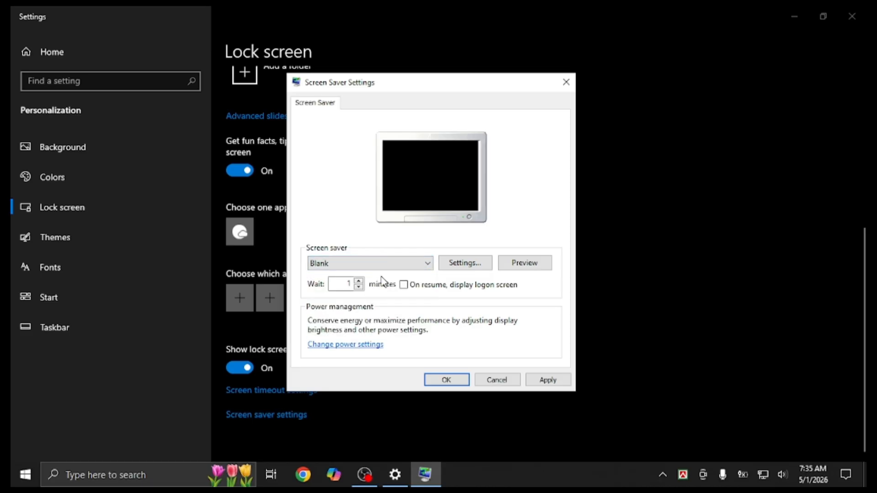
left_click(383, 268)
left_click(367, 305)
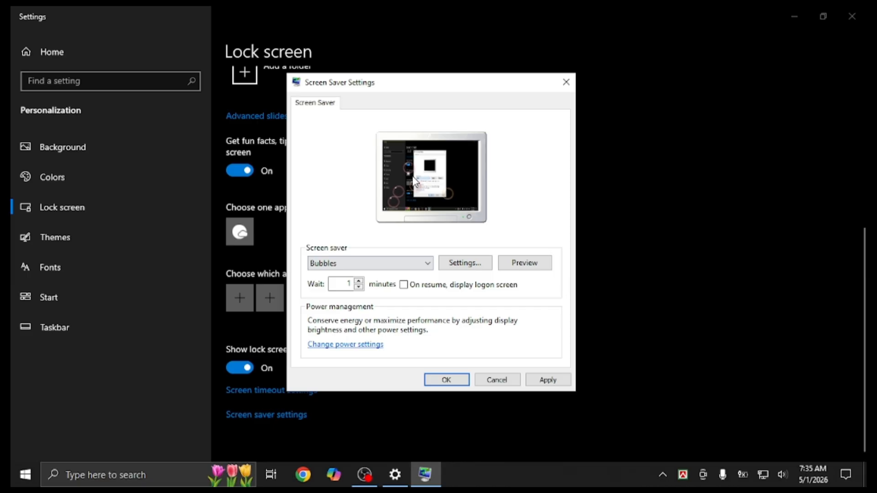
left_click(422, 261)
left_click(395, 314)
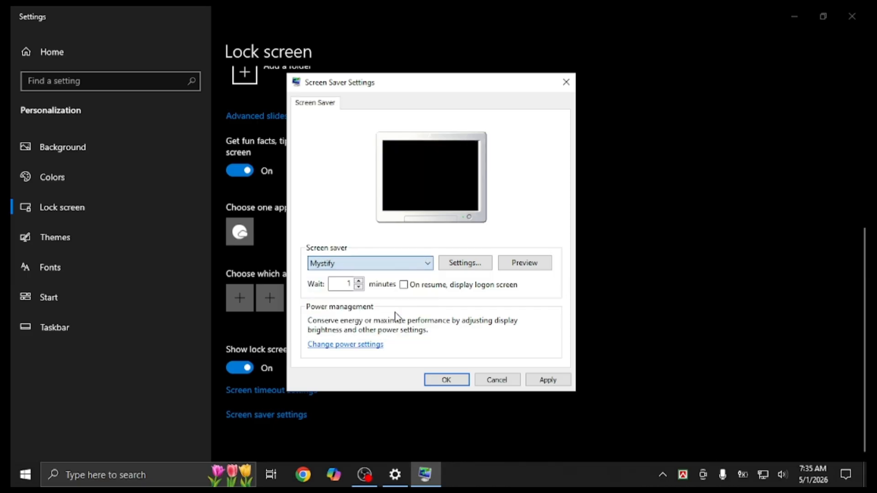
left_click(408, 264)
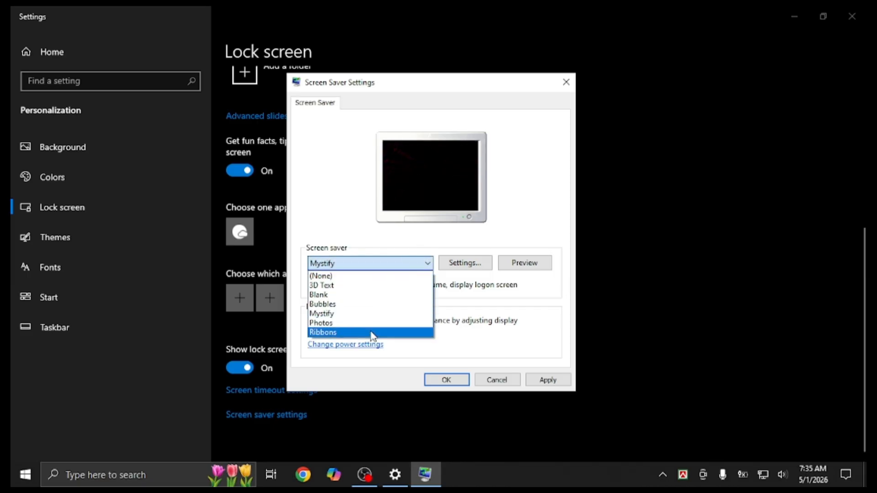
left_click(371, 323)
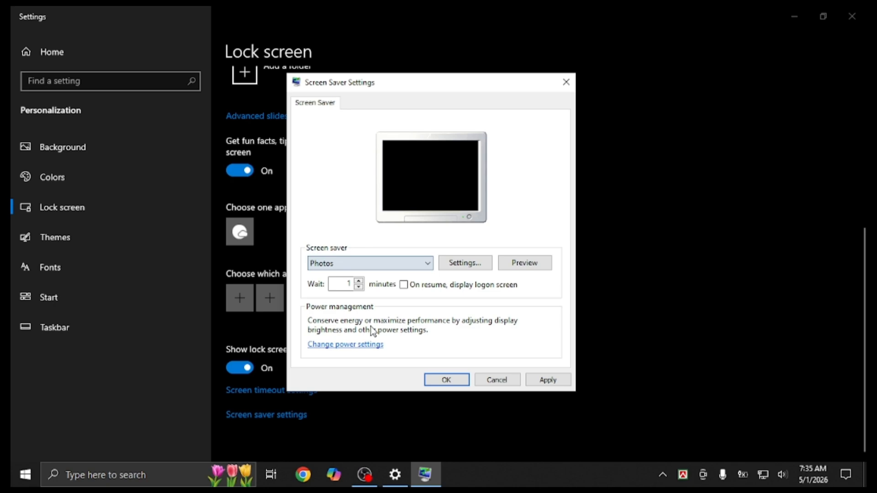
left_click(376, 261)
left_click(338, 332)
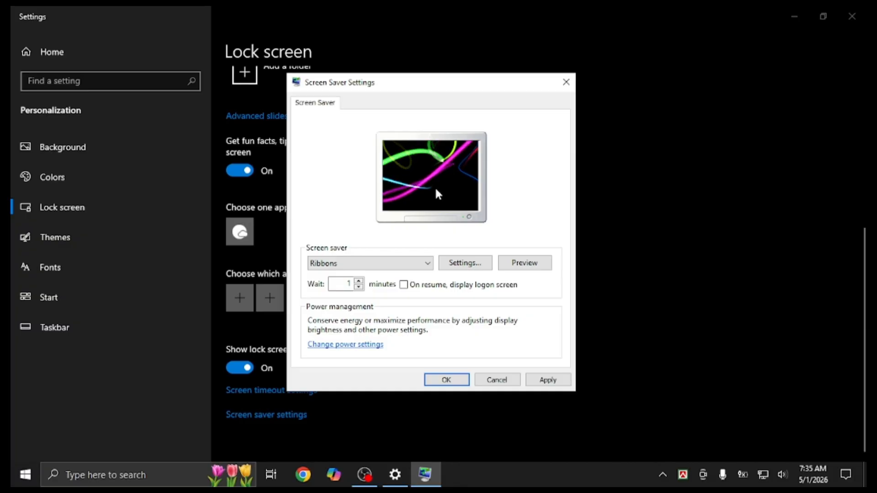
- Select the 3D Text screen saver and replace its custom text with a person's first name in capital letters
left_click(365, 264)
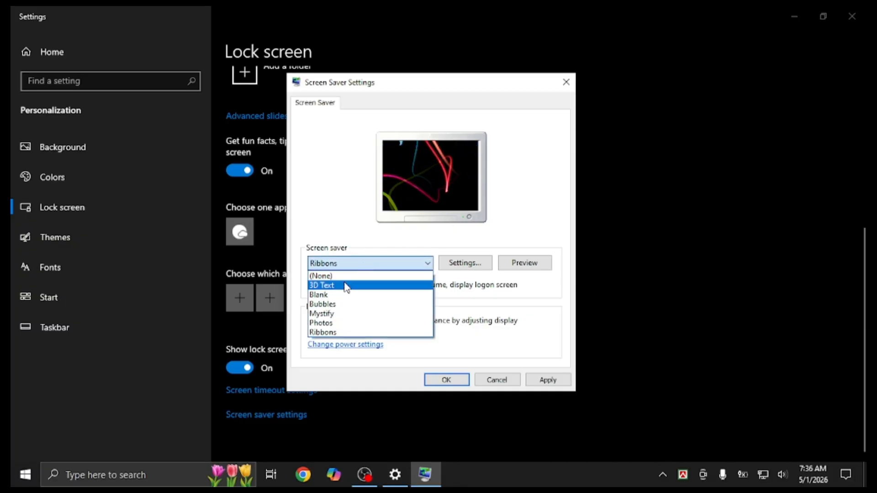
left_click(347, 286)
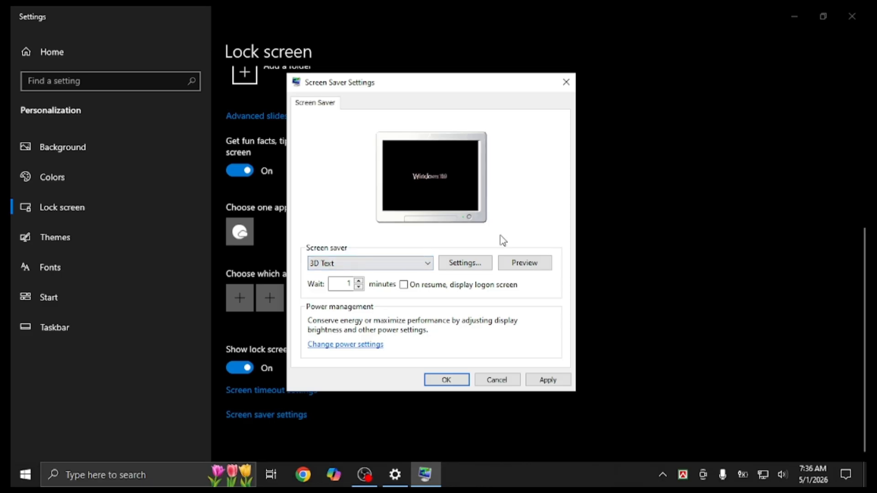
left_click(468, 267)
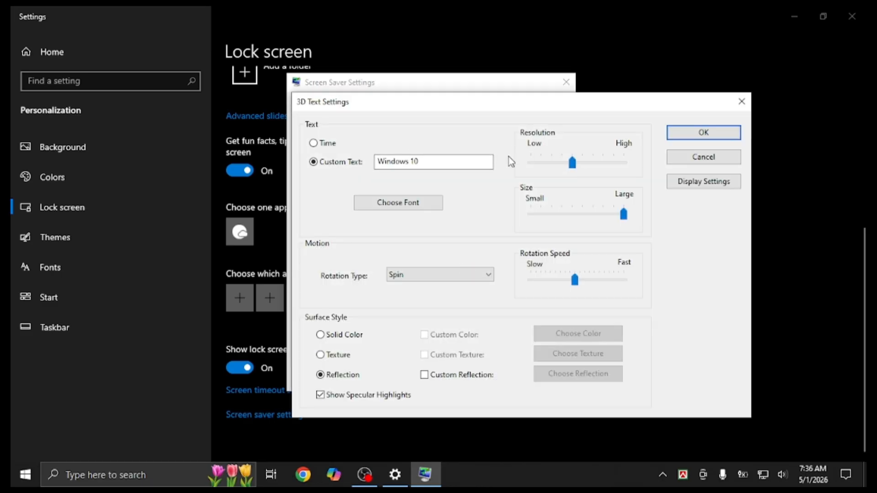
left_click_drag(425, 164, 340, 166)
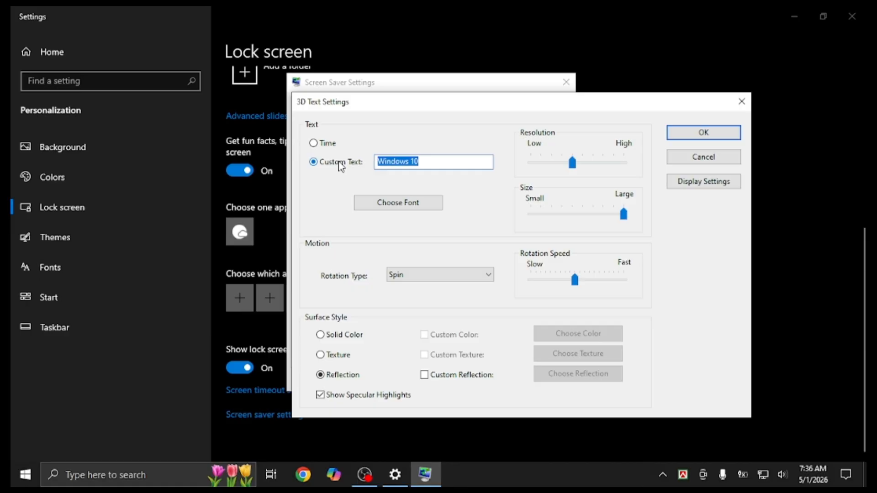
type("RAJU")
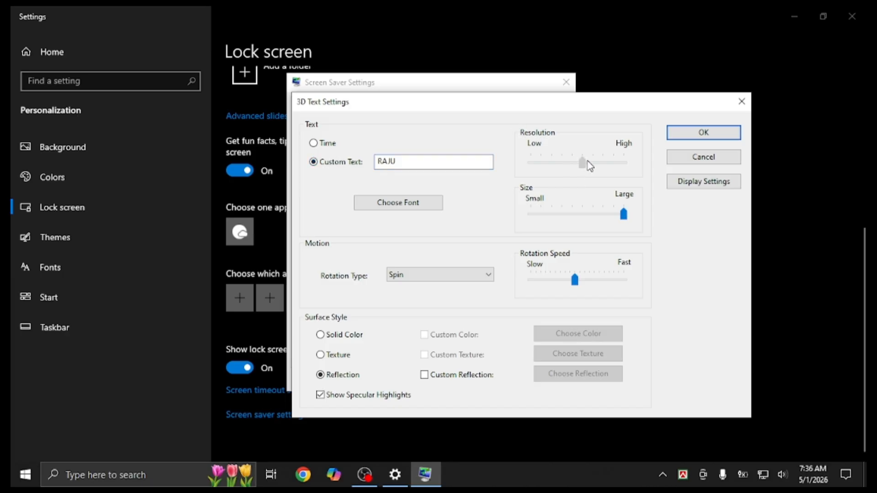
- Raise the 3D text resolution slightly, keep the size at Large and slow down the rotation speed
mouse_move(588, 163)
left_mouse_down()
mouse_move(554, 162)
mouse_move(587, 168)
left_mouse_up()
left_click_drag(623, 212, 649, 221)
left_click_drag(572, 276, 549, 306)
- Set the surface style to Solid Color with a custom pink of red 231, green 7, blue 102
left_click(322, 337)
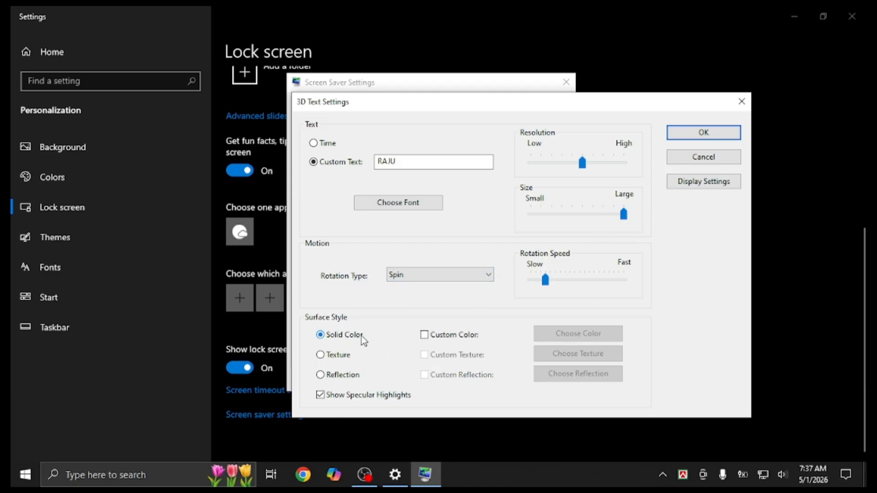
left_click(425, 335)
left_click(578, 334)
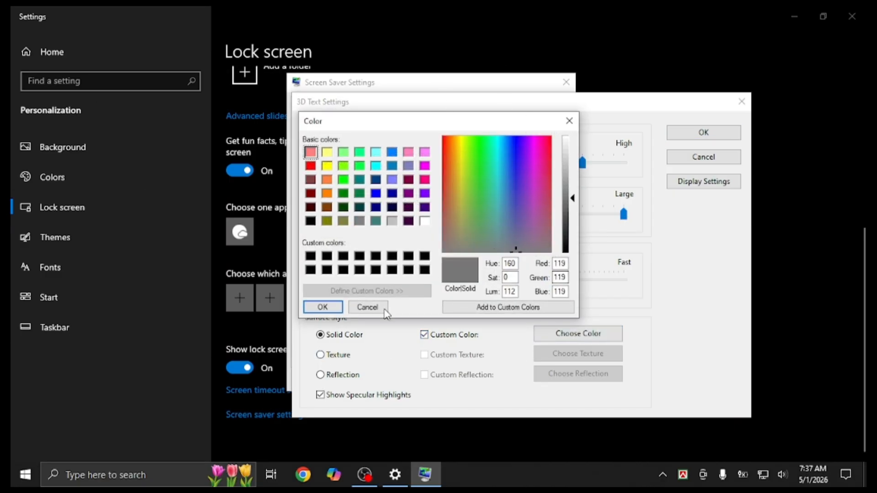
left_click(546, 144)
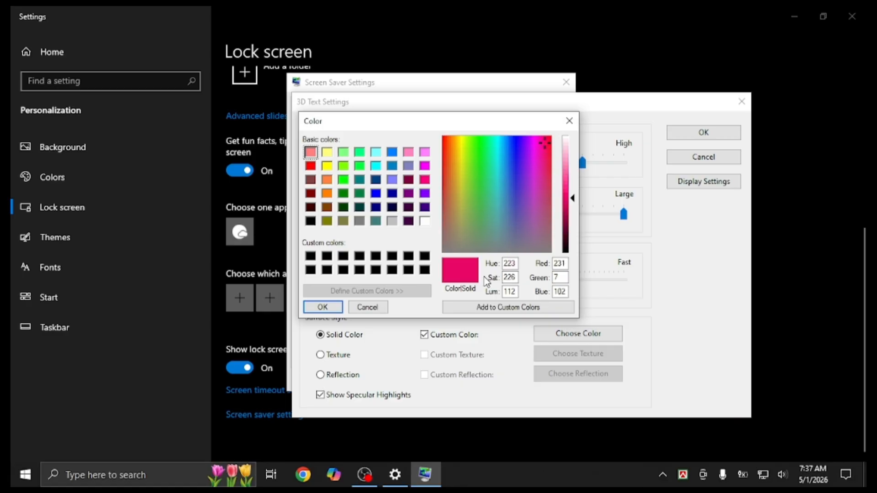
left_click(314, 305)
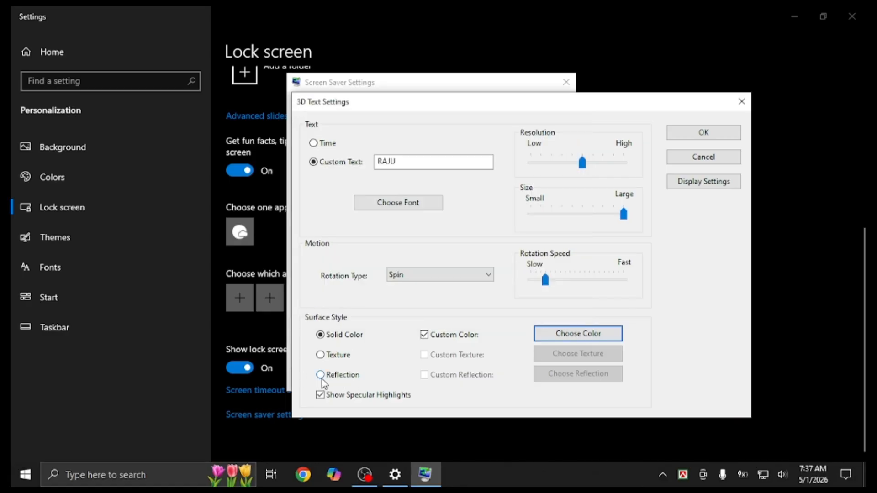
- Set the surface style to Reflection with Custom Reflection enabled, choosing no bitmap file, and accept the 3D text settings
left_click(321, 376)
left_click(429, 377)
left_click(546, 373)
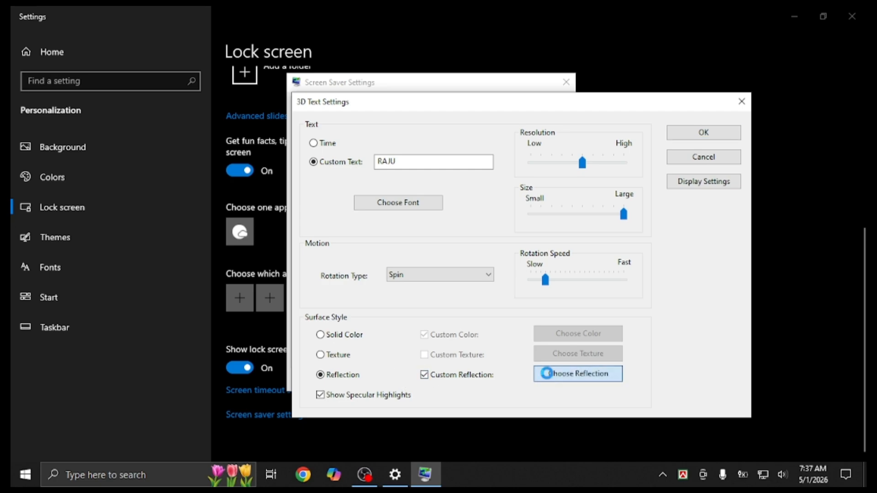
left_click(705, 121)
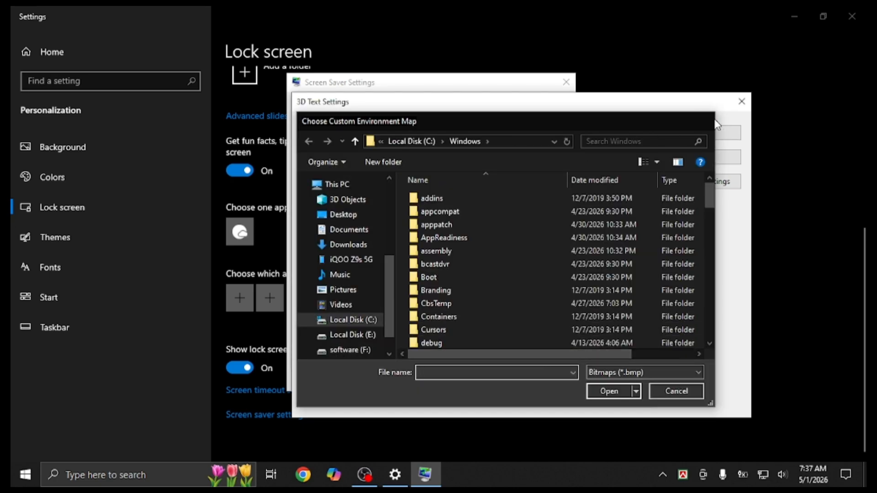
left_click(698, 132)
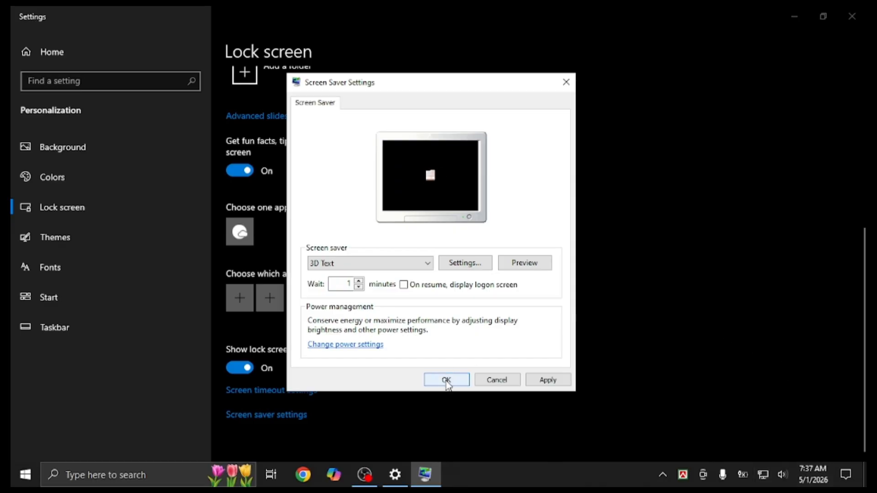
- Try a longer screen saver wait time, return it to 1 minute and save the screen saver settings
left_click(359, 281)
left_click(359, 281)
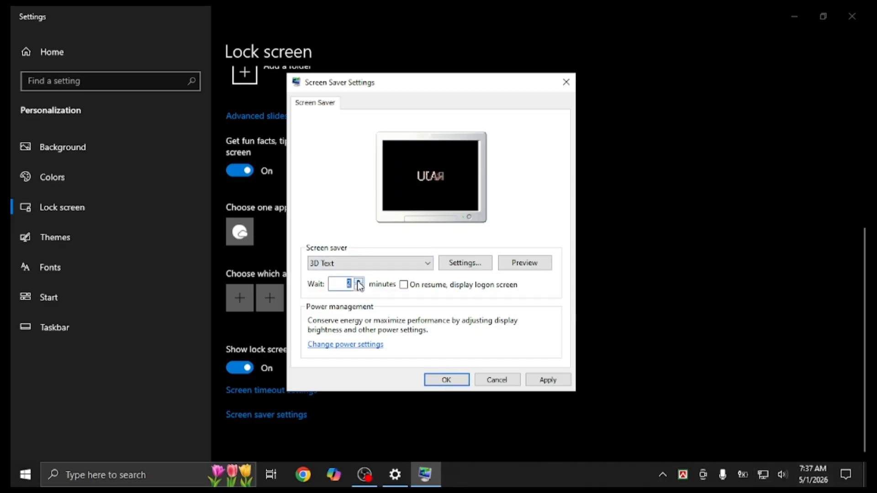
left_click(359, 281)
left_click(358, 281)
left_click(360, 288)
left_click(360, 287)
left_click(360, 287)
left_click(360, 287)
left_click(446, 380)
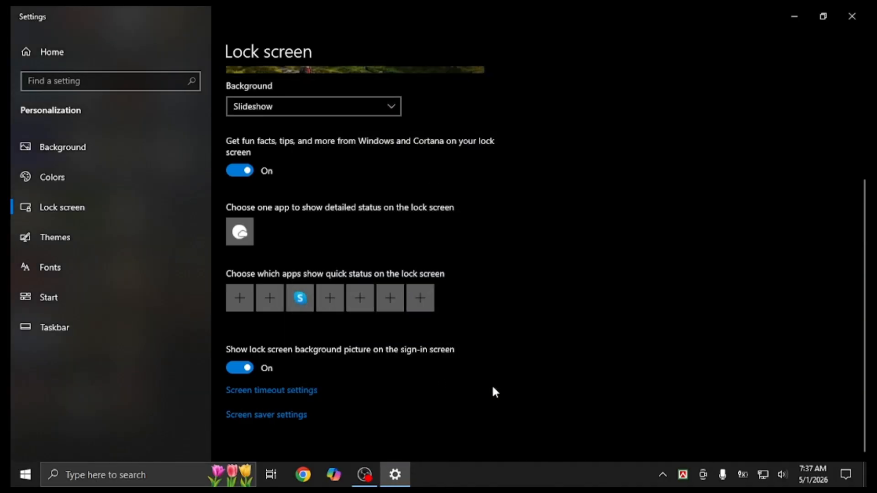